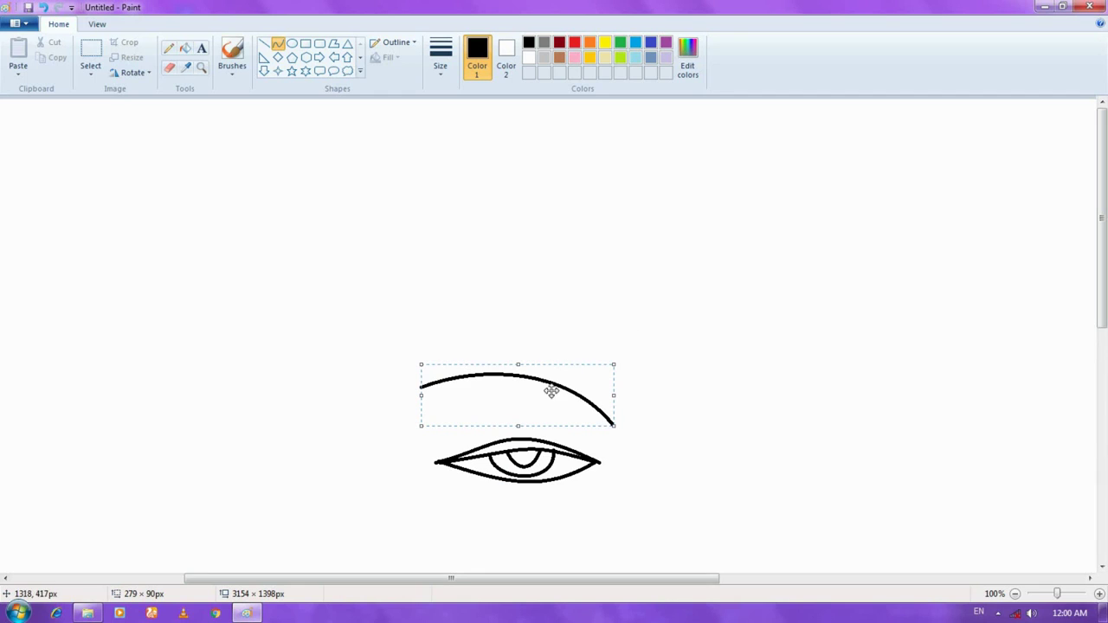
Move the lower eyebrow curve closer to the eye and draw a second arc above it to form a tapered eyebrow.
drag(552, 392, 561, 408)
click(566, 327)
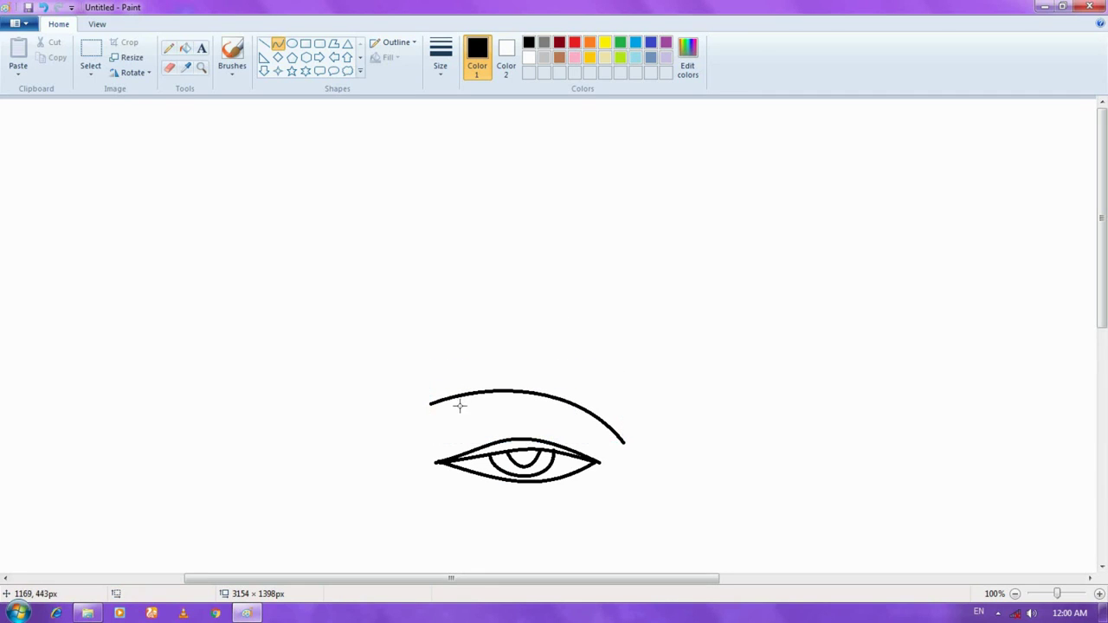
mouse_move(427, 404)
mouse_down()
mouse_move(495, 396)
mouse_move(588, 407)
mouse_move(450, 374)
mouse_move(557, 369)
mouse_move(537, 363)
mouse_up()
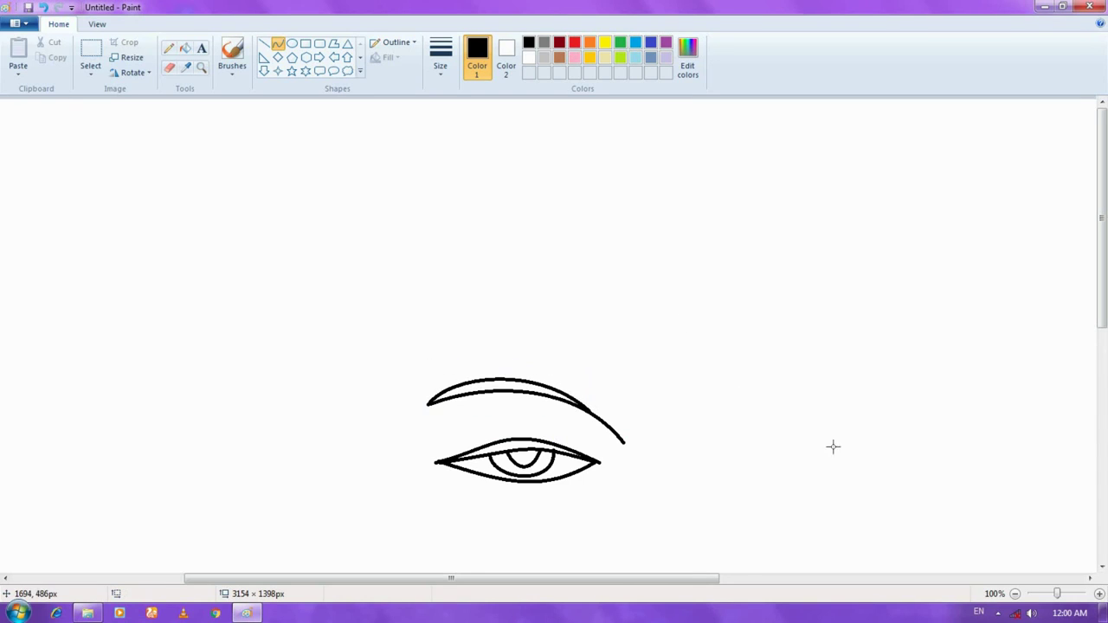
drag(690, 579, 717, 578)
scroll(782, 341, down, 3)
drag(568, 271, 569, 464)
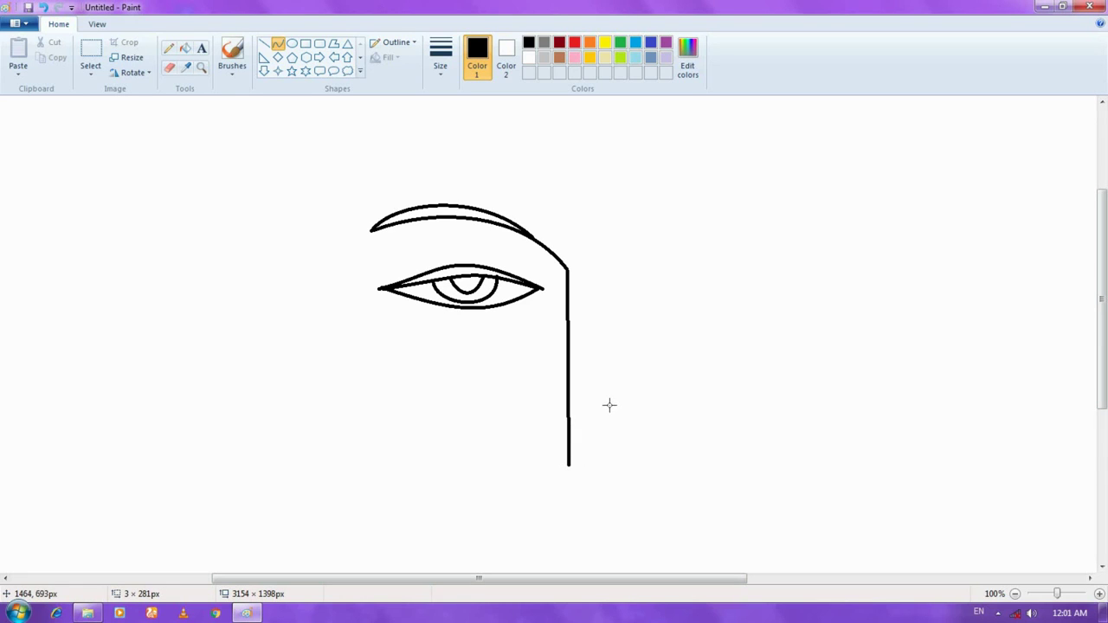
drag(609, 405, 574, 423)
key(ctrl+z)
drag(568, 269, 566, 435)
key(ctrl+z)
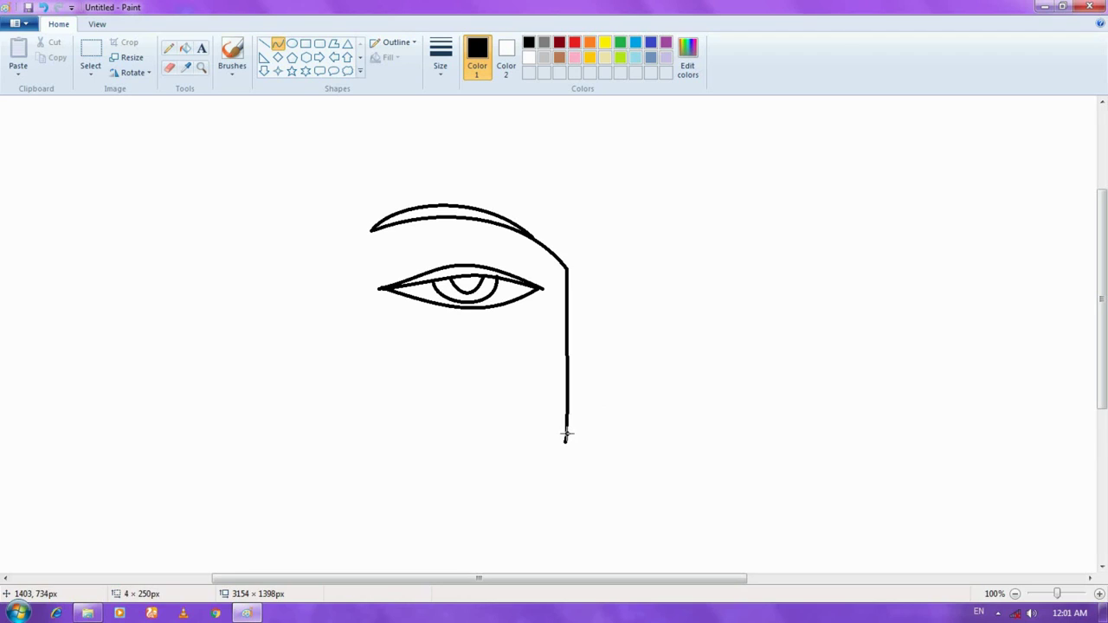
key(Escape)
Draw a near-vertical nose line down from the inner end of the eyebrow.
drag(567, 270, 567, 427)
click(570, 389)
click(566, 384)
click(535, 385)
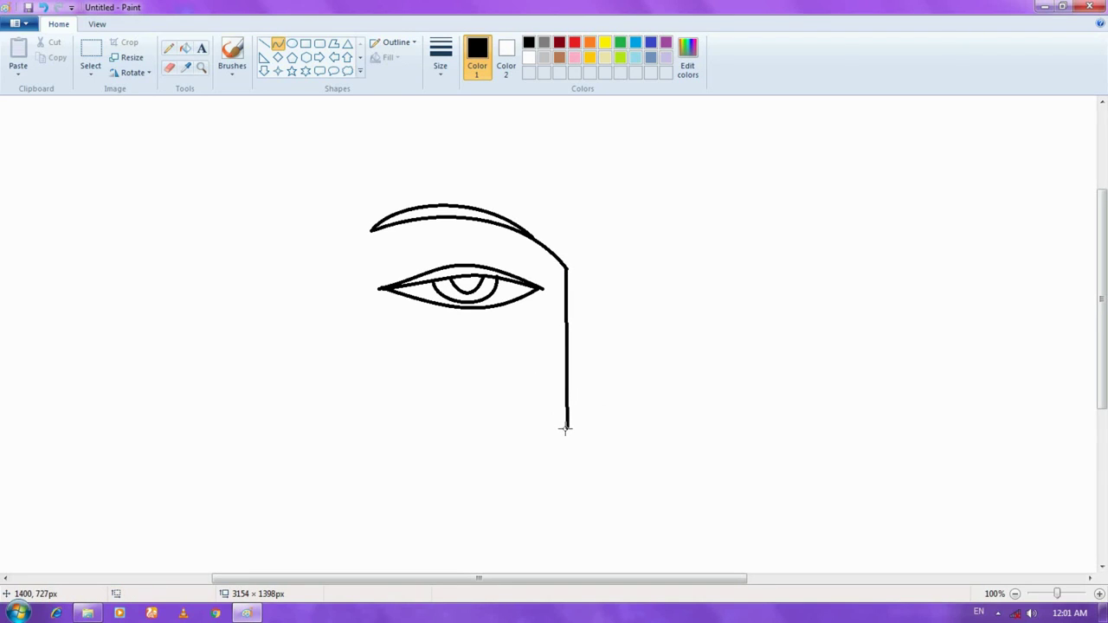
Draw the nostril wing, the nostril opening and the short nose-tip curve at the lower end of the nose line.
drag(563, 428, 529, 436)
key(Escape)
mouse_move(562, 433)
mouse_down()
mouse_move(545, 447)
mouse_move(539, 425)
mouse_move(513, 418)
mouse_move(567, 437)
mouse_up()
key(Escape)
With the second-thinnest line size, draw the left half of a moustache below the nose with a rounded inner end and upturned tip.
click(442, 59)
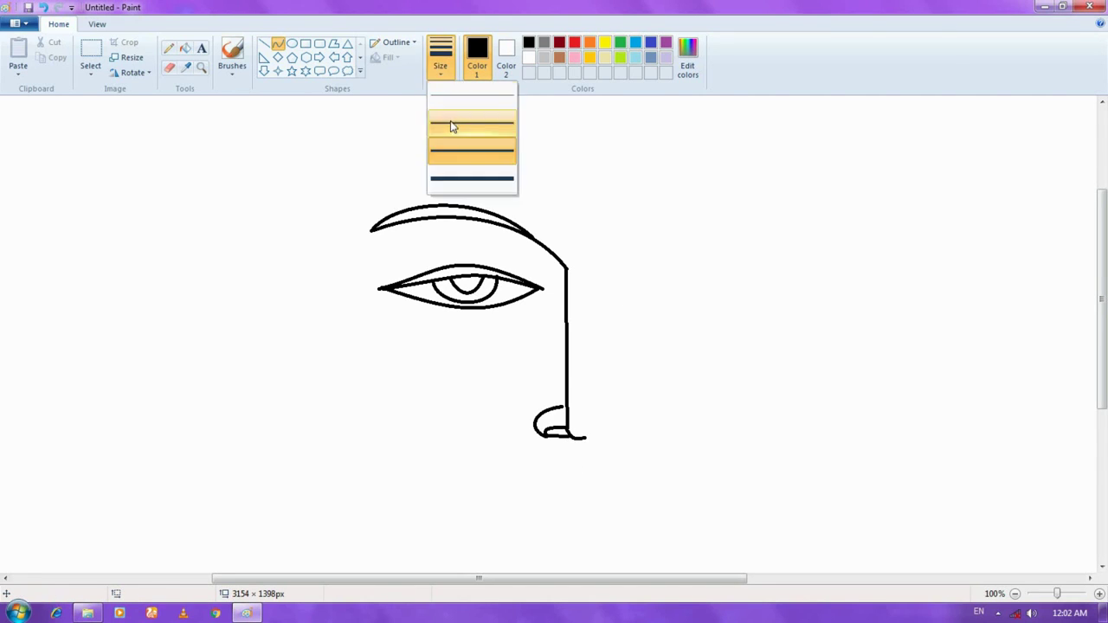
click(453, 125)
drag(575, 443, 575, 461)
drag(563, 452, 487, 443)
key(ctrl+z)
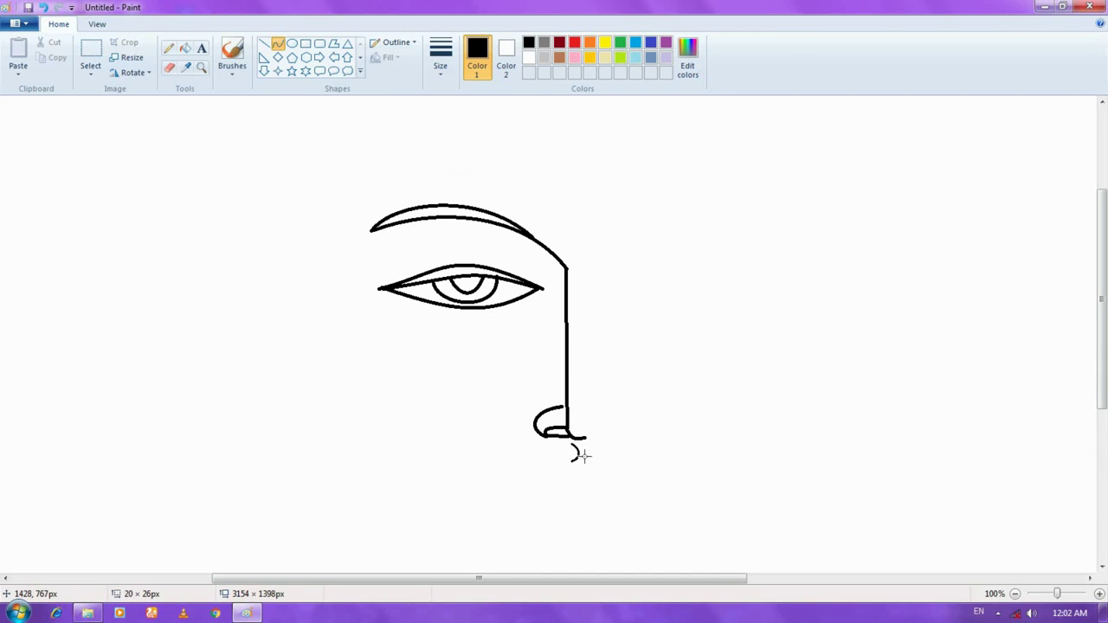
click(583, 456)
click(621, 454)
mouse_move(566, 459)
mouse_down()
mouse_move(460, 460)
mouse_move(529, 469)
mouse_move(484, 469)
mouse_move(441, 441)
mouse_move(463, 440)
mouse_move(476, 461)
mouse_move(405, 441)
mouse_move(448, 443)
mouse_move(461, 461)
mouse_up()
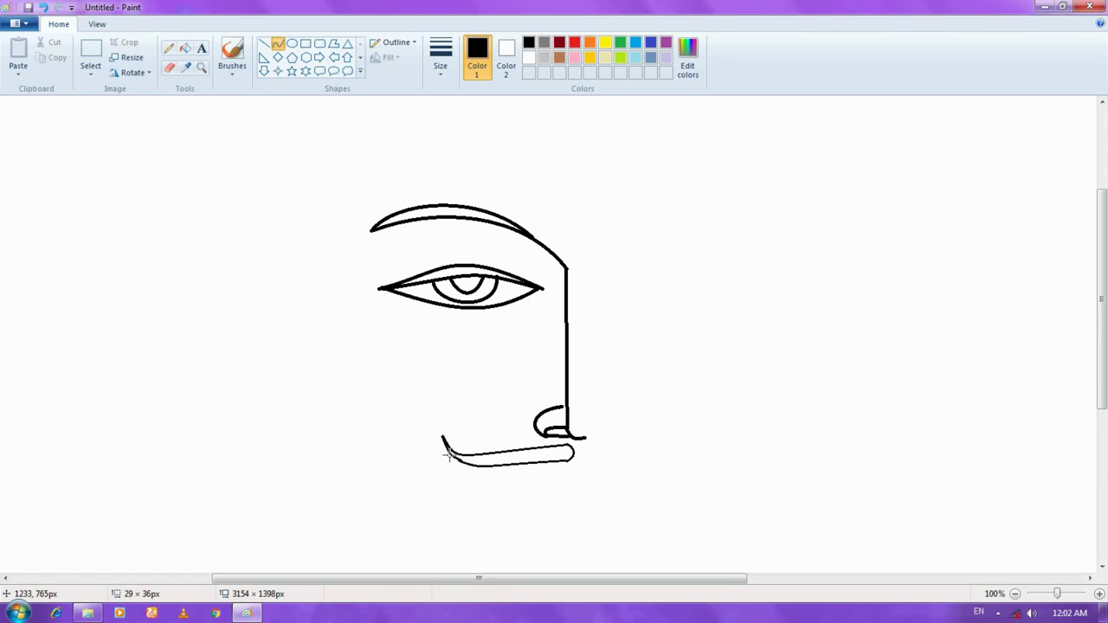
click(453, 460)
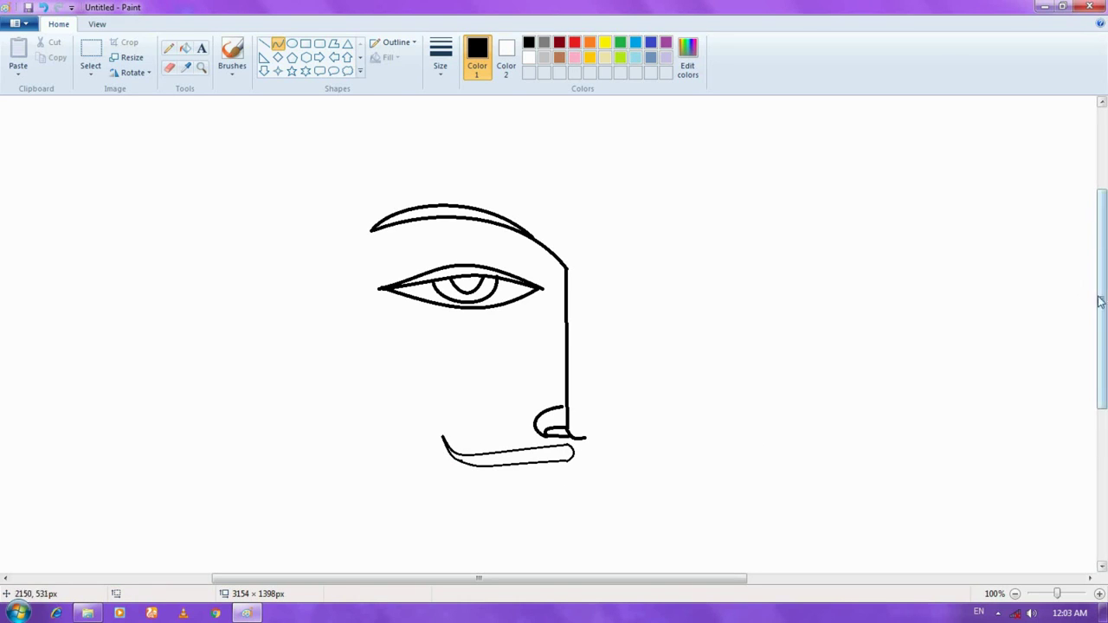
Set the outline back to the third line thickness.
drag(1102, 286, 1103, 307)
click(440, 68)
click(472, 151)
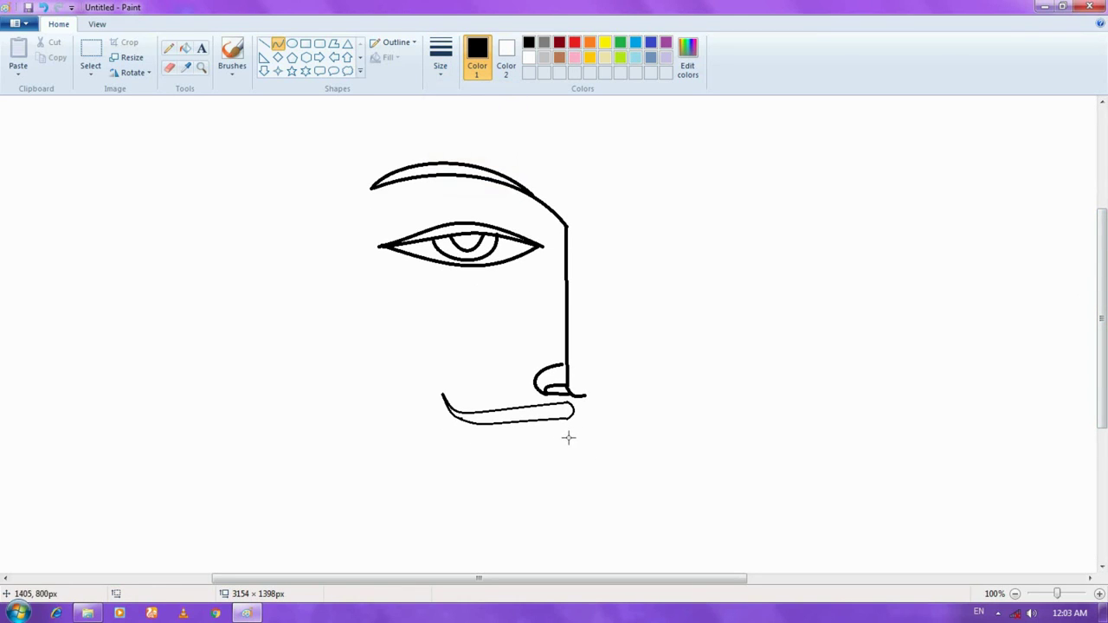
drag(570, 440, 500, 456)
key(ctrl+z)
drag(566, 444, 616, 407)
key(ctrl+z)
Draw the left half of the lips below the moustache, with an upper curve, a lower curve and a middle line.
mouse_move(558, 443)
mouse_down()
mouse_move(495, 478)
mouse_move(493, 462)
mouse_move(544, 438)
mouse_up()
click(531, 439)
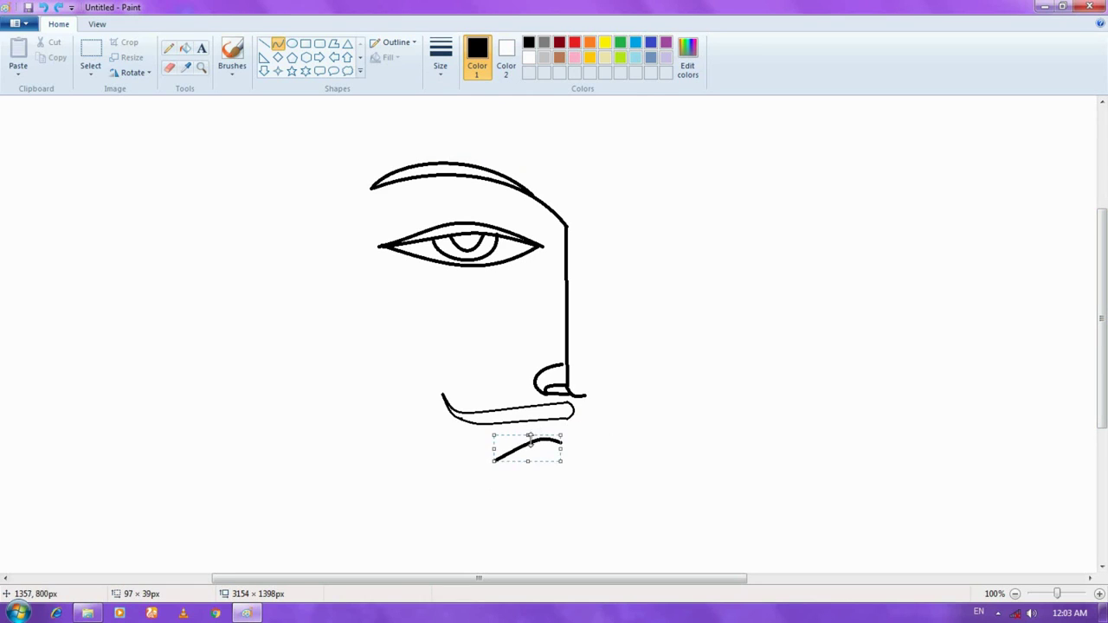
click(444, 421)
mouse_move(492, 462)
mouse_down()
mouse_move(561, 490)
mouse_move(520, 490)
mouse_move(512, 471)
mouse_move(561, 478)
mouse_move(515, 489)
mouse_move(564, 459)
mouse_move(553, 470)
mouse_move(555, 460)
mouse_up()
key(ctrl+z)
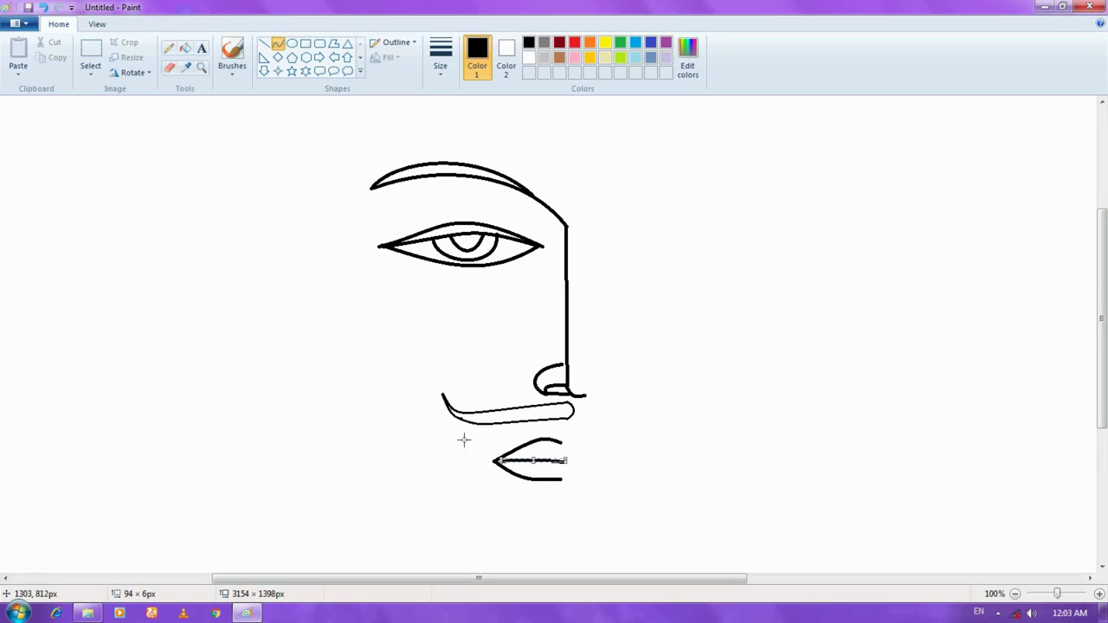
Select the whole half face from eyebrow to lips, copy it and paste a duplicate.
click(90, 53)
drag(330, 131, 575, 516)
right_click(507, 374)
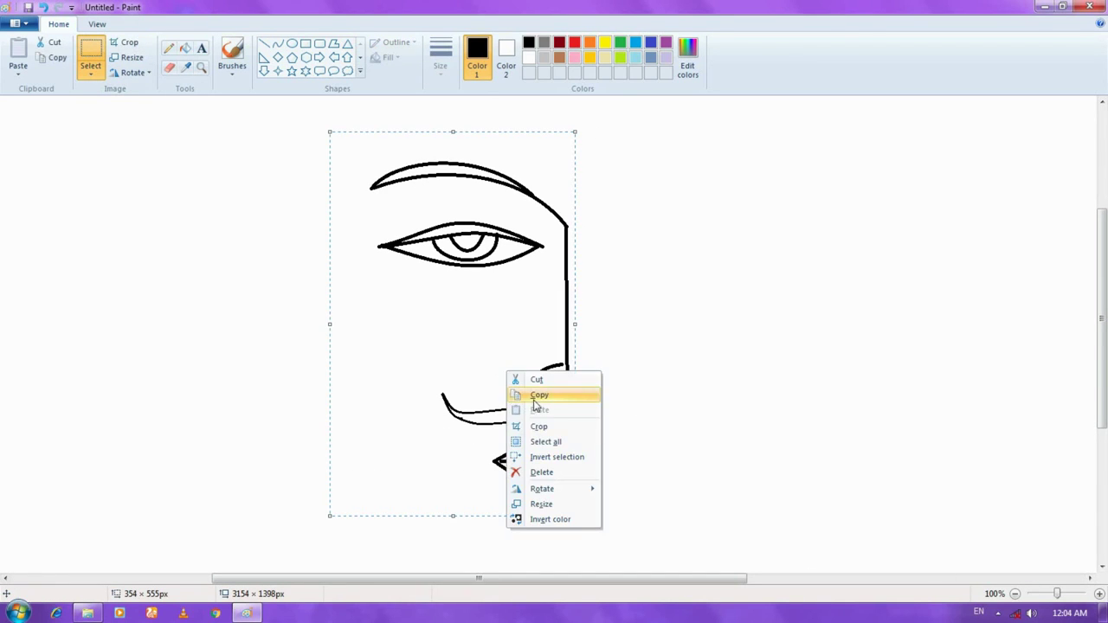
click(538, 395)
right_click(651, 305)
click(671, 345)
Flip the pasted half horizontally as a transparent selection and place it to the right of the original to complete the face.
drag(242, 304, 606, 349)
click(91, 74)
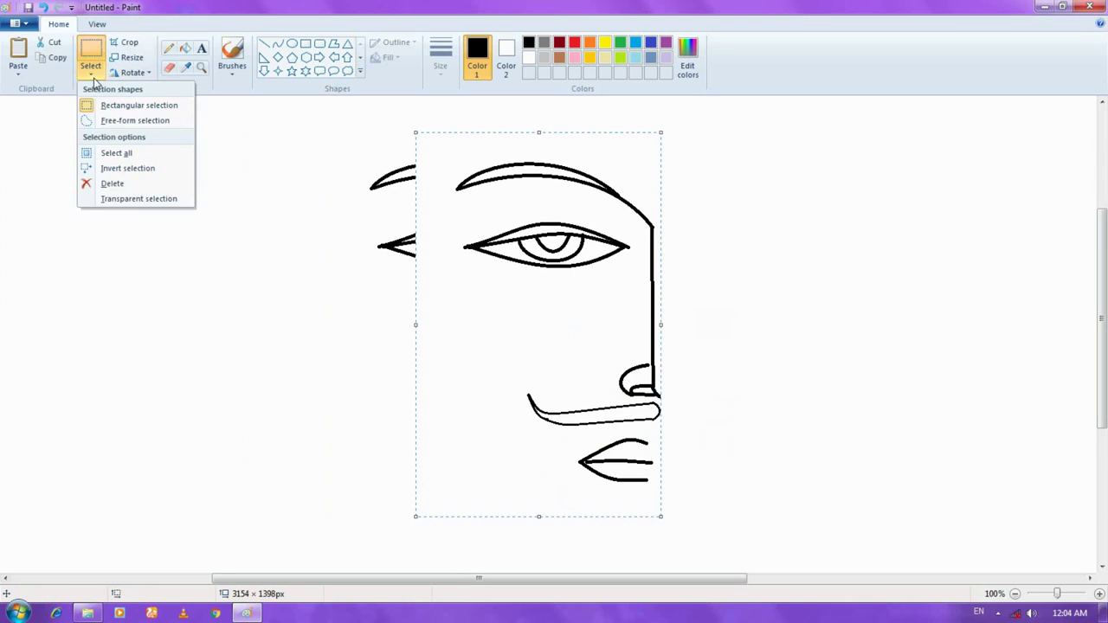
click(136, 198)
right_click(638, 306)
drag(567, 300, 721, 318)
mouse_move(673, 425)
click(779, 490)
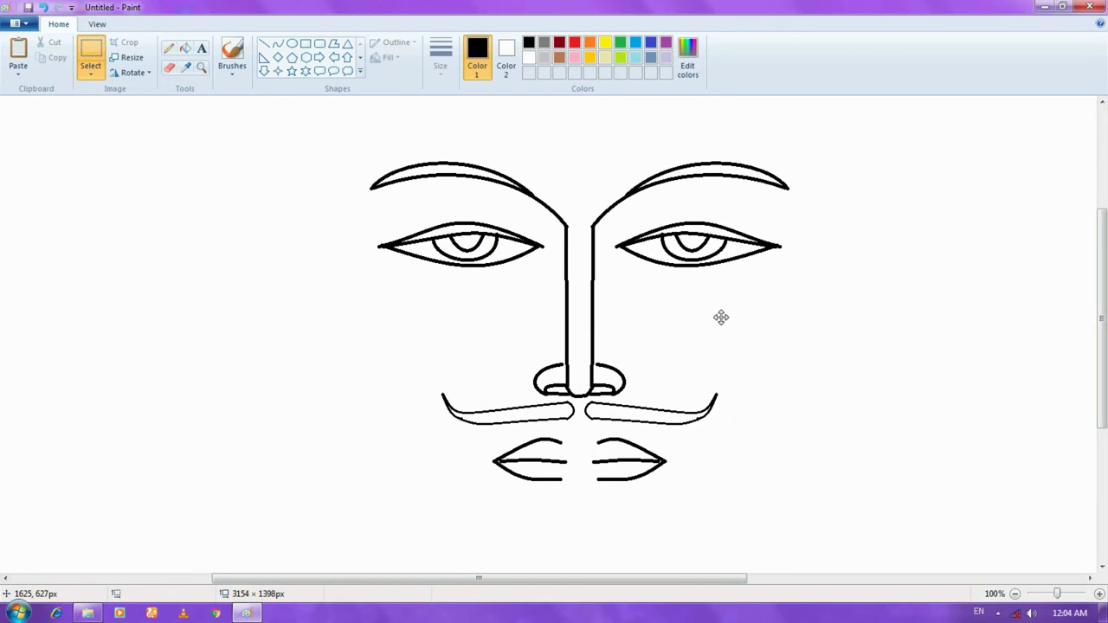
Move the left and right lip halves together so they join under the centre of the nose.
drag(487, 433, 566, 477)
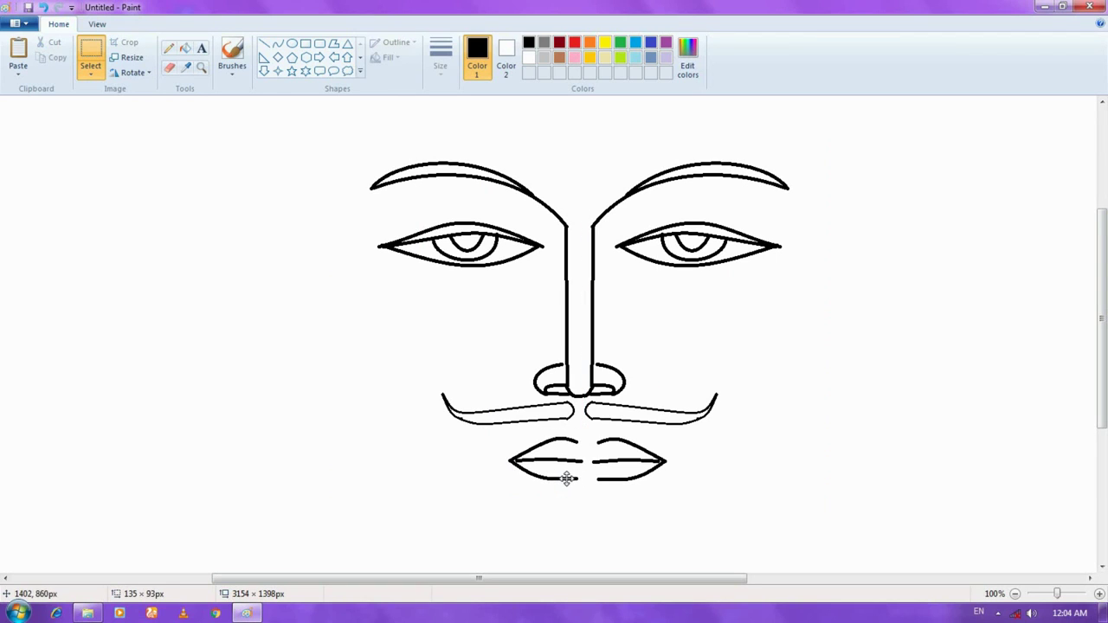
drag(683, 492, 570, 432)
click(783, 408)
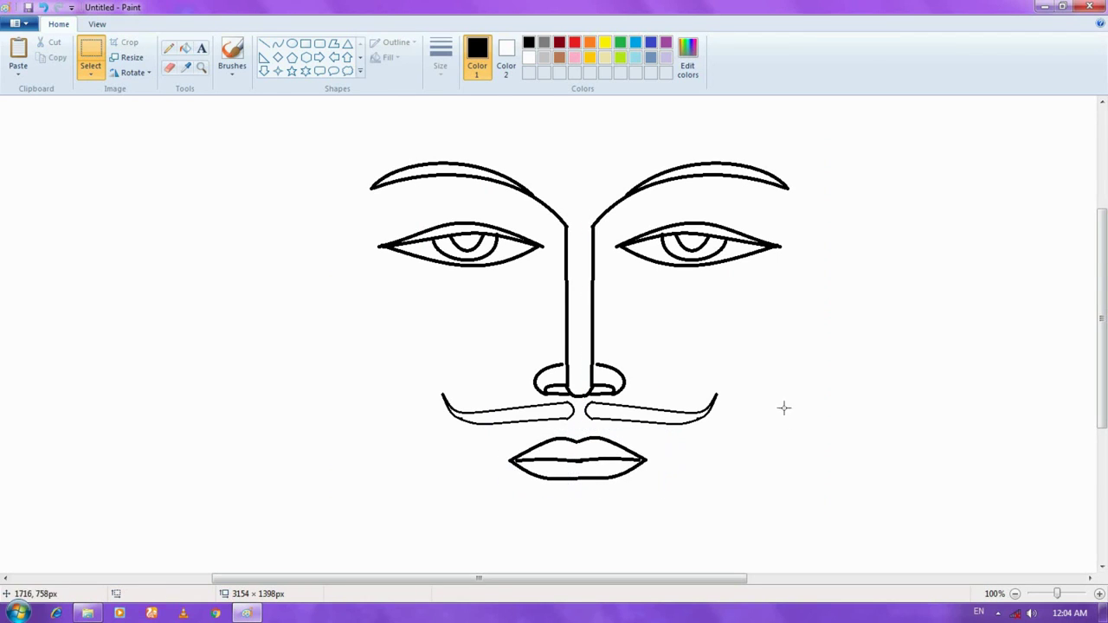
Draw a curved hairline about 617 px wide above the eyebrows, sloping down toward the right temple.
click(1015, 594)
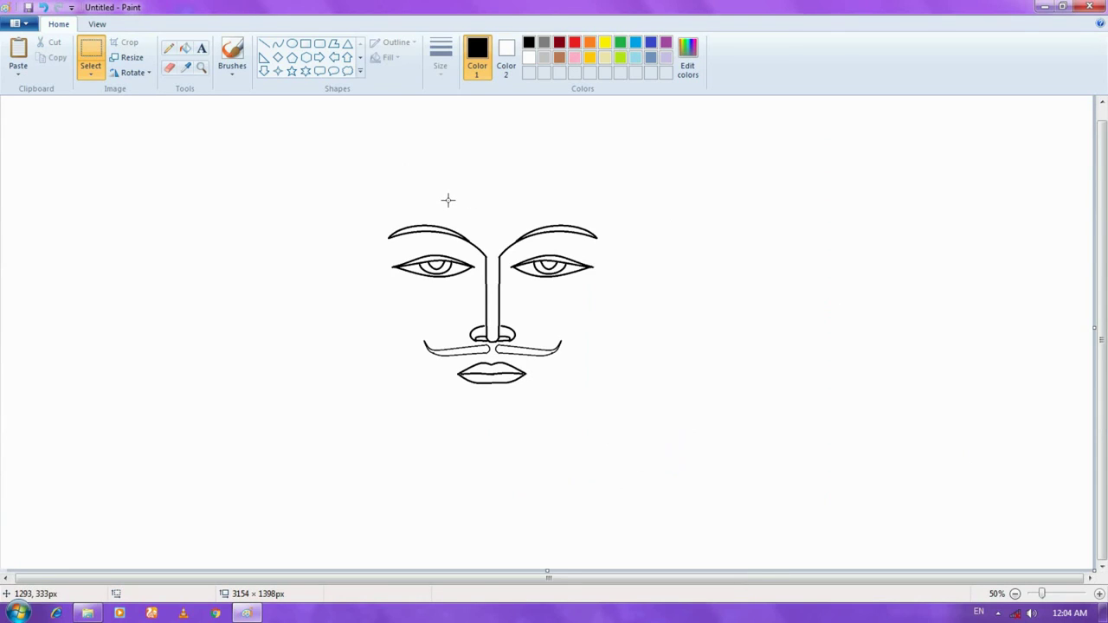
click(277, 44)
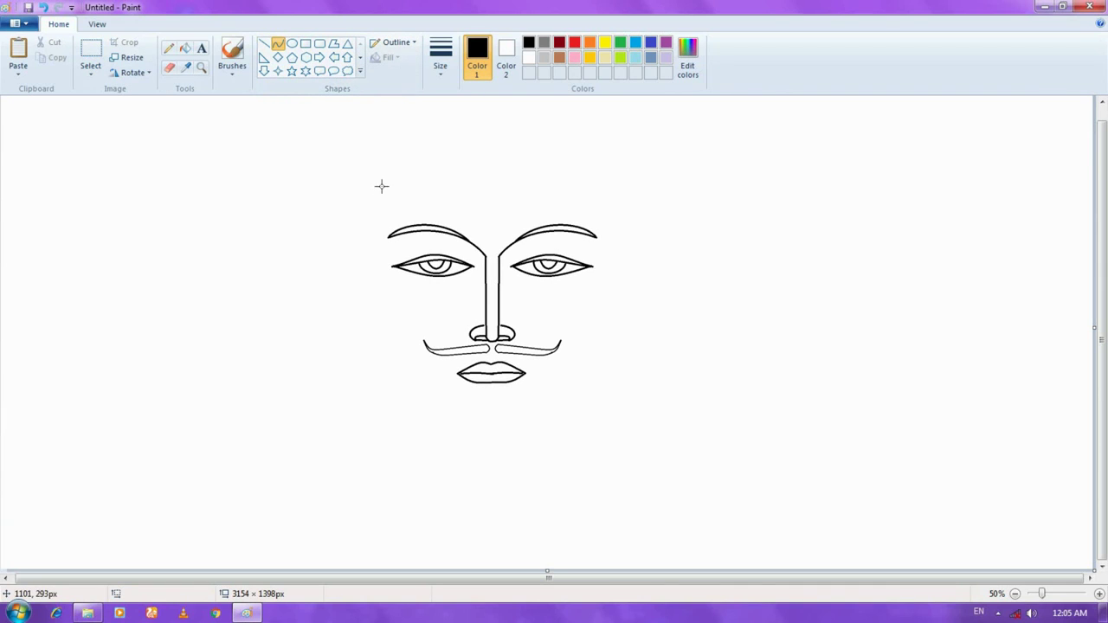
drag(388, 167, 601, 222)
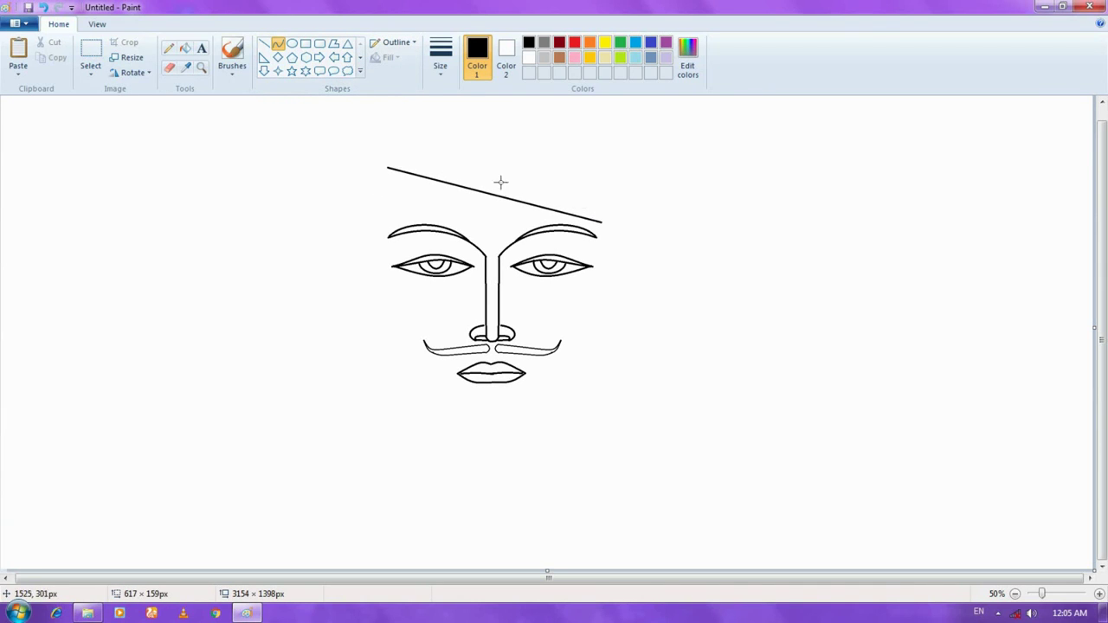
mouse_move(500, 181)
mouse_down()
mouse_move(432, 165)
mouse_move(482, 173)
mouse_move(448, 166)
mouse_up()
click(444, 168)
click(445, 159)
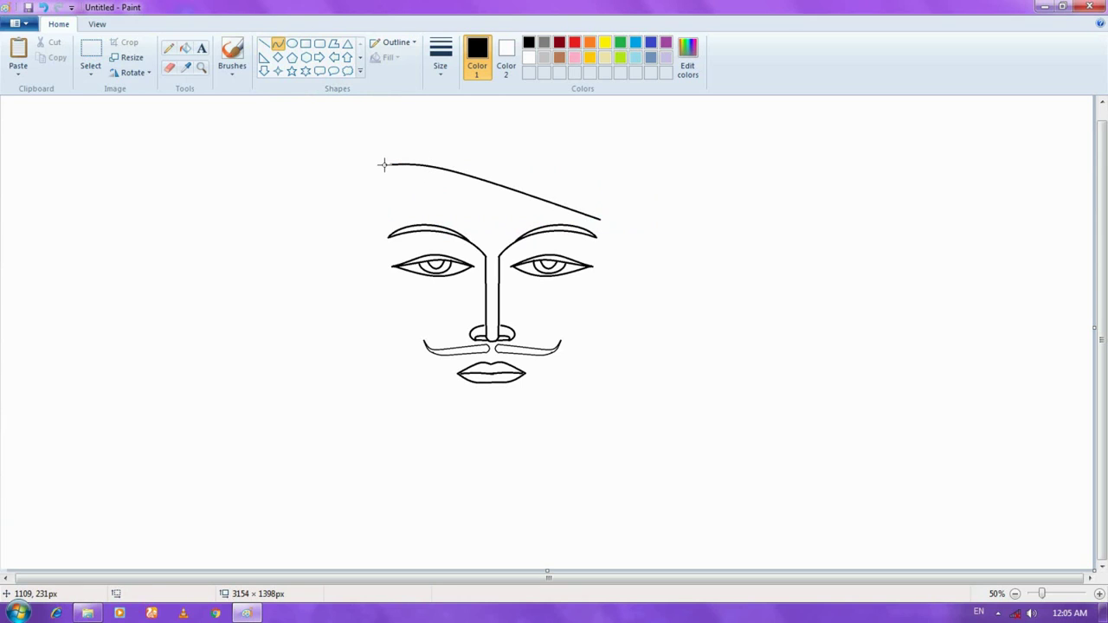
drag(385, 165, 351, 215)
mouse_move(363, 207)
mouse_down()
mouse_move(383, 196)
mouse_move(383, 209)
mouse_move(370, 196)
mouse_move(346, 288)
mouse_up()
click(338, 198)
click(355, 249)
click(355, 261)
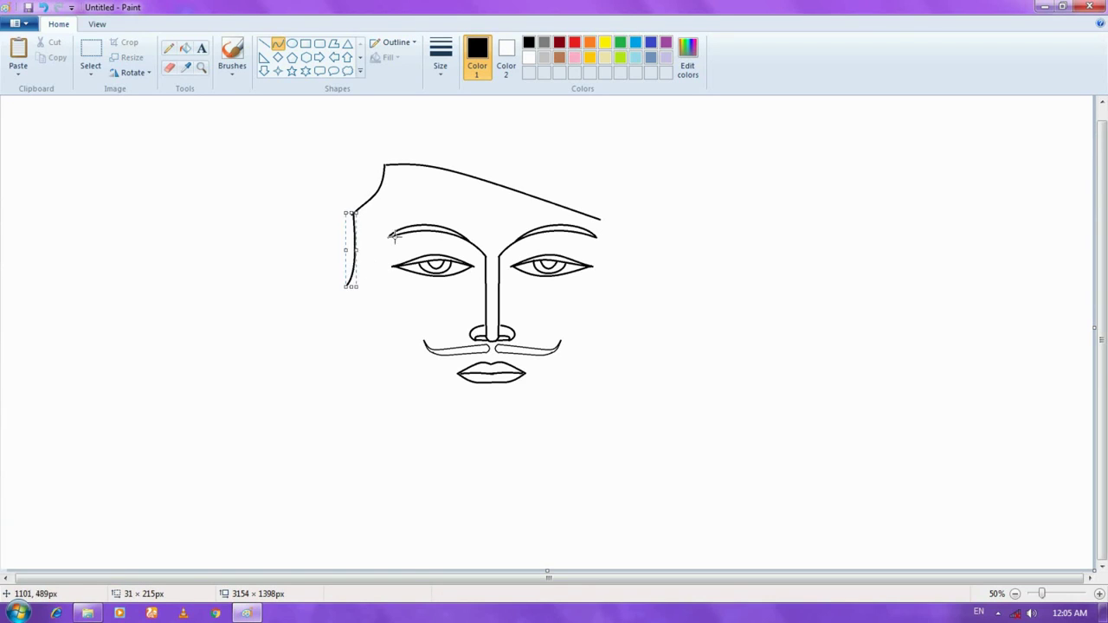
click(408, 203)
key(ctrl+z)
key(ctrl+z)
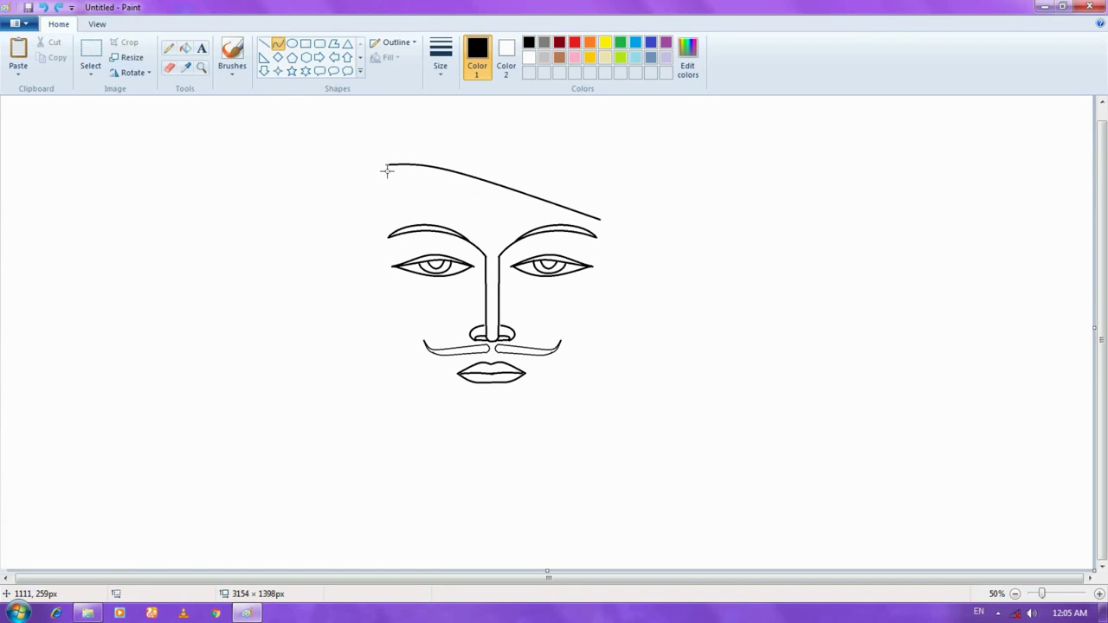
Draw the left temple curve down from the hairline's left end, and the right temple and upper ear curves from its right end.
drag(387, 165, 386, 200)
click(387, 203)
click(313, 161)
drag(600, 219, 646, 250)
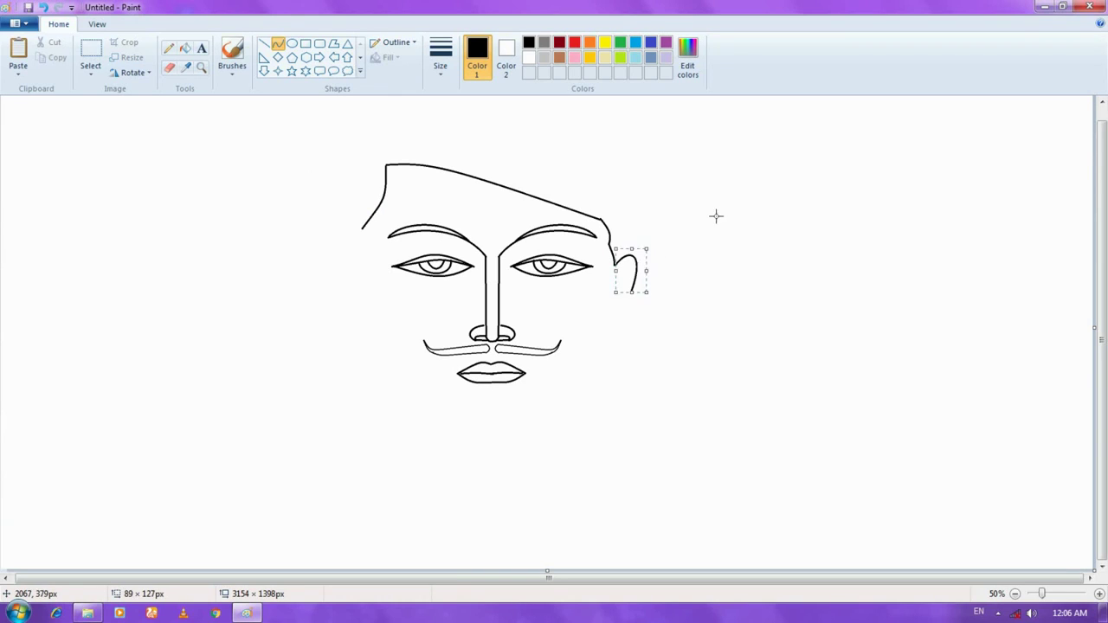
Extend the left temple line down to the ear and draw the upper curve of the left ear.
drag(364, 228, 346, 299)
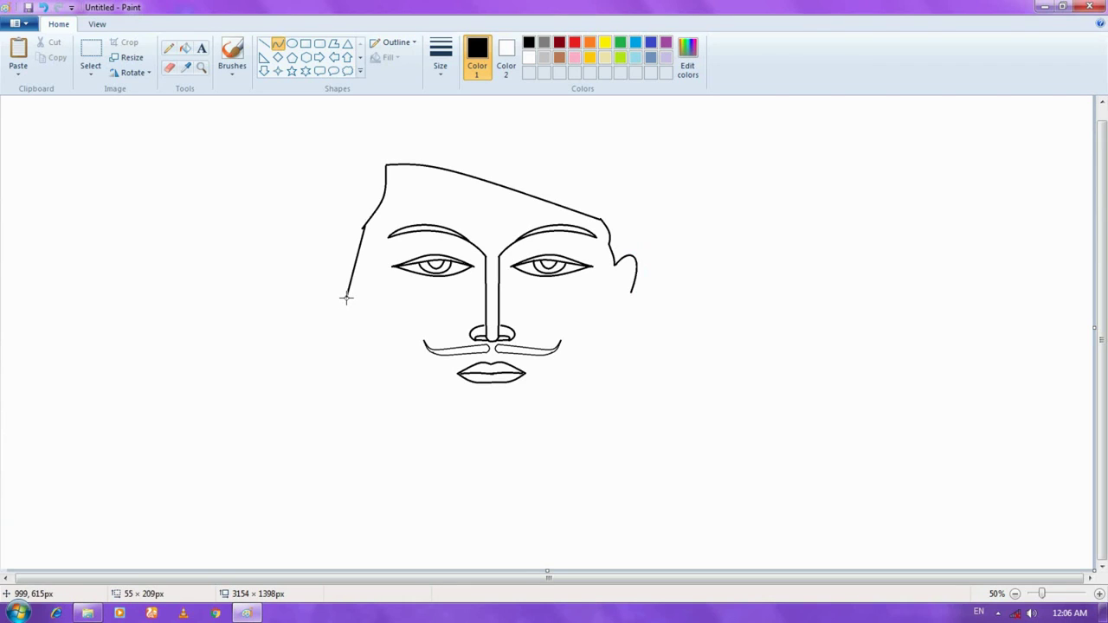
key(ctrl+z)
drag(362, 228, 353, 266)
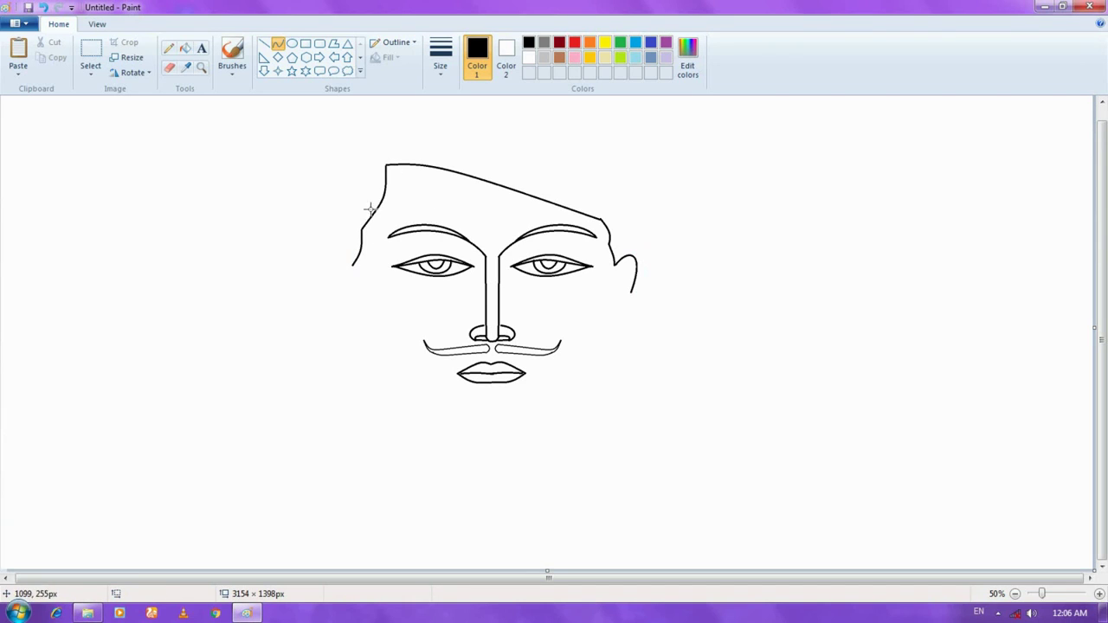
mouse_move(352, 266)
mouse_down()
mouse_move(319, 279)
mouse_move(329, 225)
mouse_move(296, 229)
mouse_move(311, 217)
mouse_move(319, 235)
mouse_up()
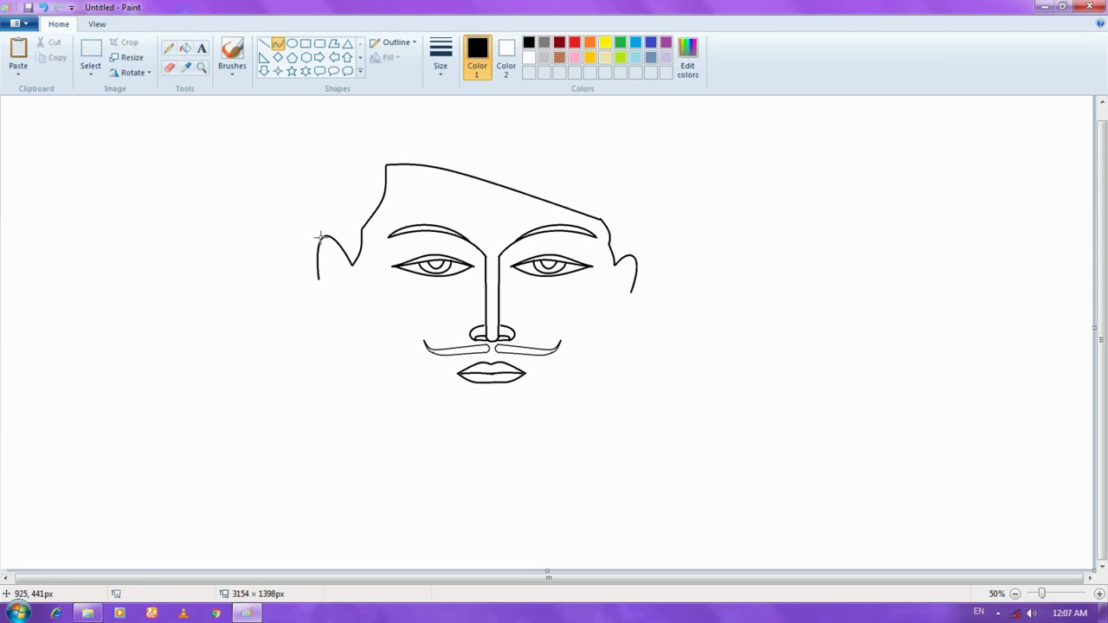
Draw the outer hair curves from both ends of the hairline down to the tops of the ears.
drag(387, 164, 312, 176)
click(636, 223)
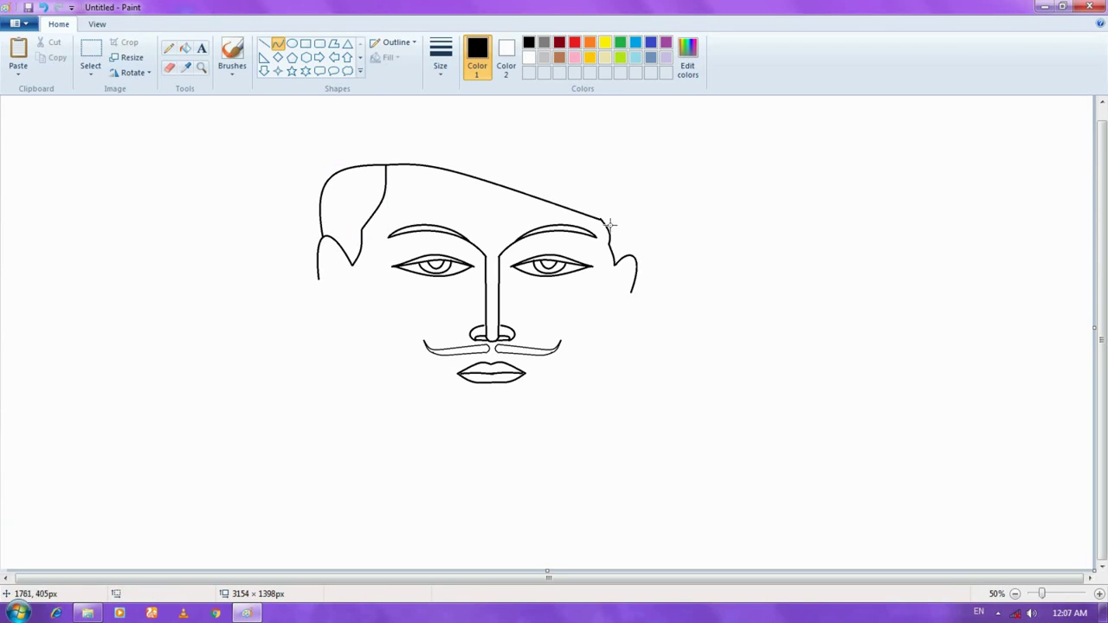
drag(602, 221, 617, 239)
Try curves for the jaw and right cheek, and draw a short curved chin crease below the lips.
mouse_move(351, 266)
mouse_down()
mouse_move(346, 376)
mouse_move(396, 448)
mouse_move(522, 438)
mouse_move(480, 448)
mouse_move(505, 456)
mouse_up()
click(372, 377)
key(ctrl+z)
key(ctrl+z)
click(631, 361)
drag(616, 266, 597, 386)
key(ctrl+z)
mouse_move(352, 265)
mouse_down()
mouse_move(437, 453)
mouse_move(488, 482)
mouse_move(491, 462)
mouse_up()
mouse_move(470, 445)
mouse_down()
mouse_move(367, 378)
mouse_move(393, 453)
mouse_up()
right_click(421, 414)
click(386, 335)
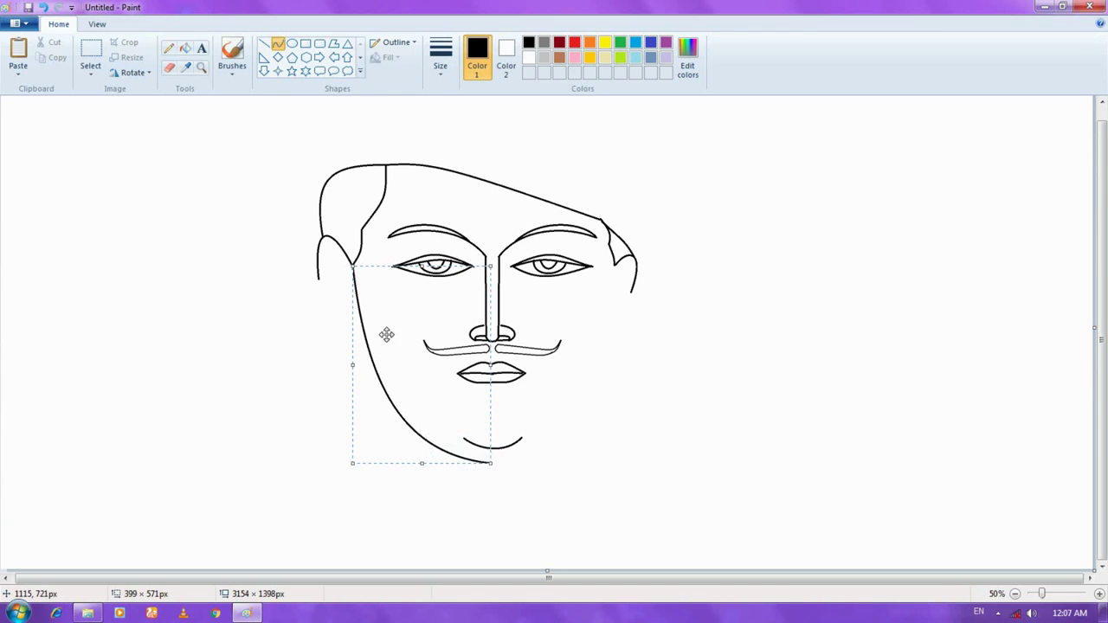
drag(387, 335, 386, 333)
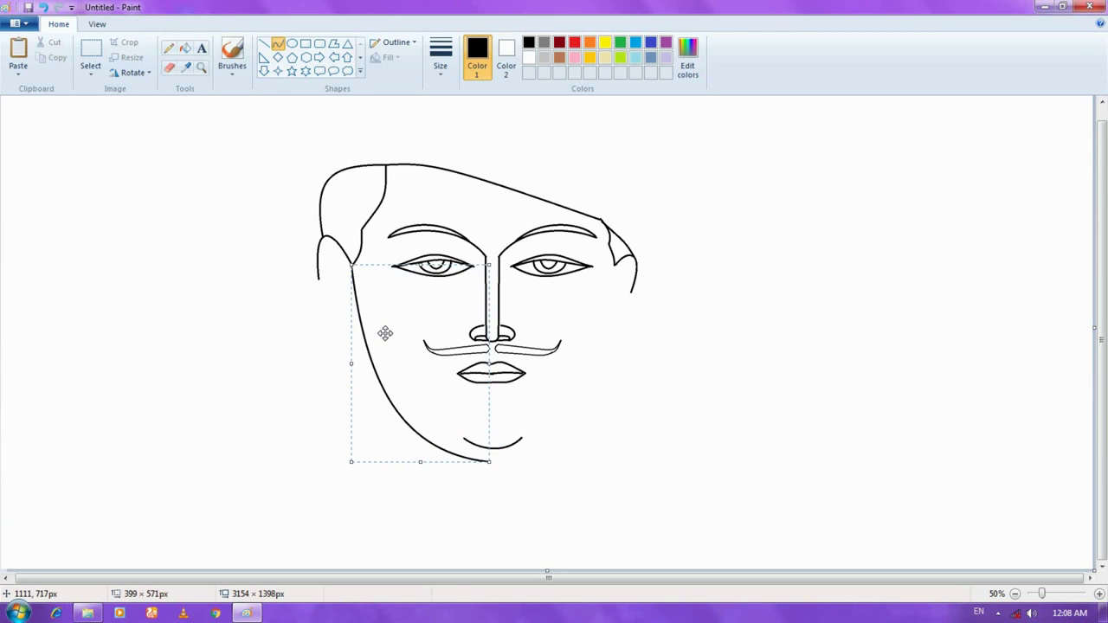
key(ctrl+z)
Draw both cheek lines down from the ears and join them with a rounded jaw curve below the chin crease.
drag(352, 266, 364, 371)
mouse_move(356, 320)
mouse_down()
mouse_move(347, 311)
mouse_move(357, 339)
mouse_up()
mouse_move(616, 267)
mouse_down()
mouse_move(596, 389)
mouse_move(614, 313)
mouse_move(604, 349)
mouse_up()
click(720, 314)
drag(363, 370, 563, 473)
click(724, 397)
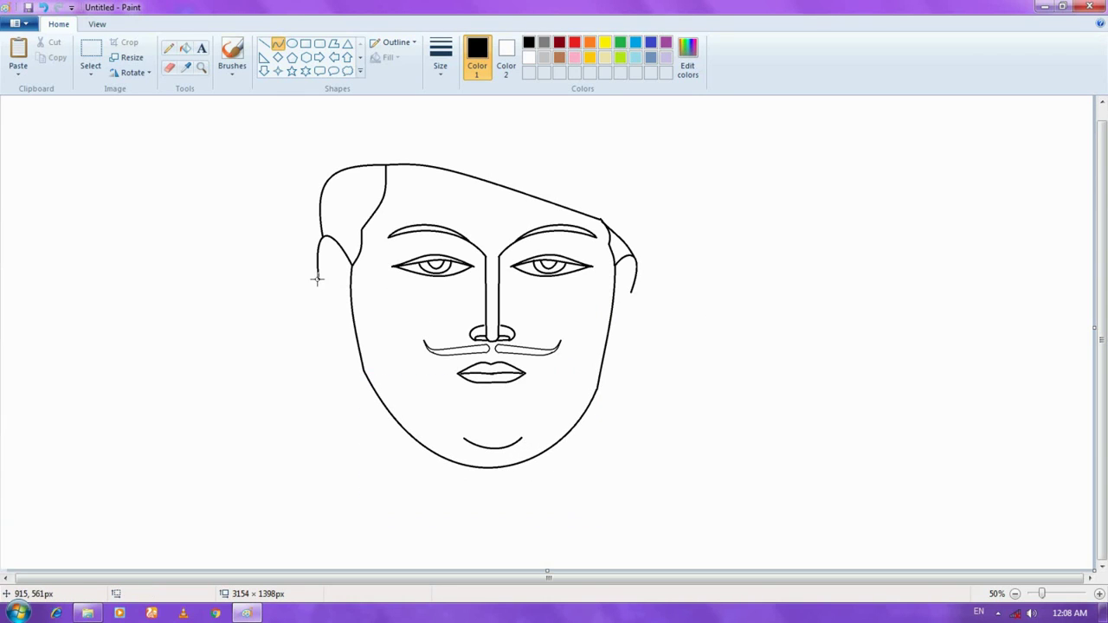
Complete the left and right ears with curves running down to the cheek lines.
drag(318, 278, 359, 348)
mouse_move(355, 346)
mouse_down()
mouse_move(322, 297)
mouse_move(341, 351)
mouse_up()
drag(632, 292, 626, 365)
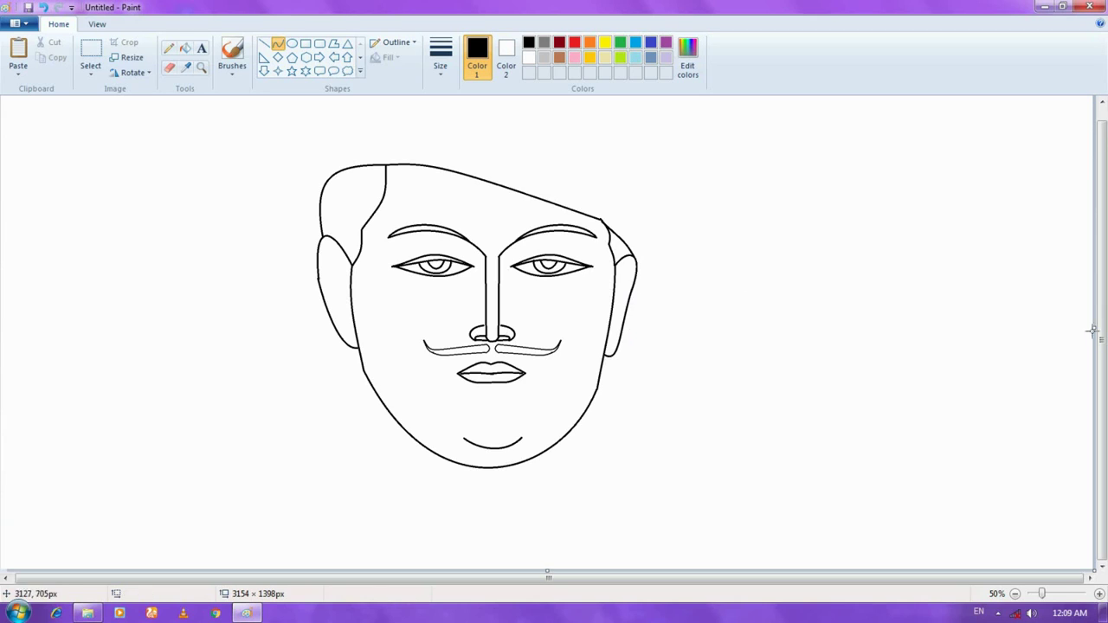
Select the whole head, move it slightly down and to the right on the canvas, and switch to the Curve tool.
drag(1100, 329, 1101, 313)
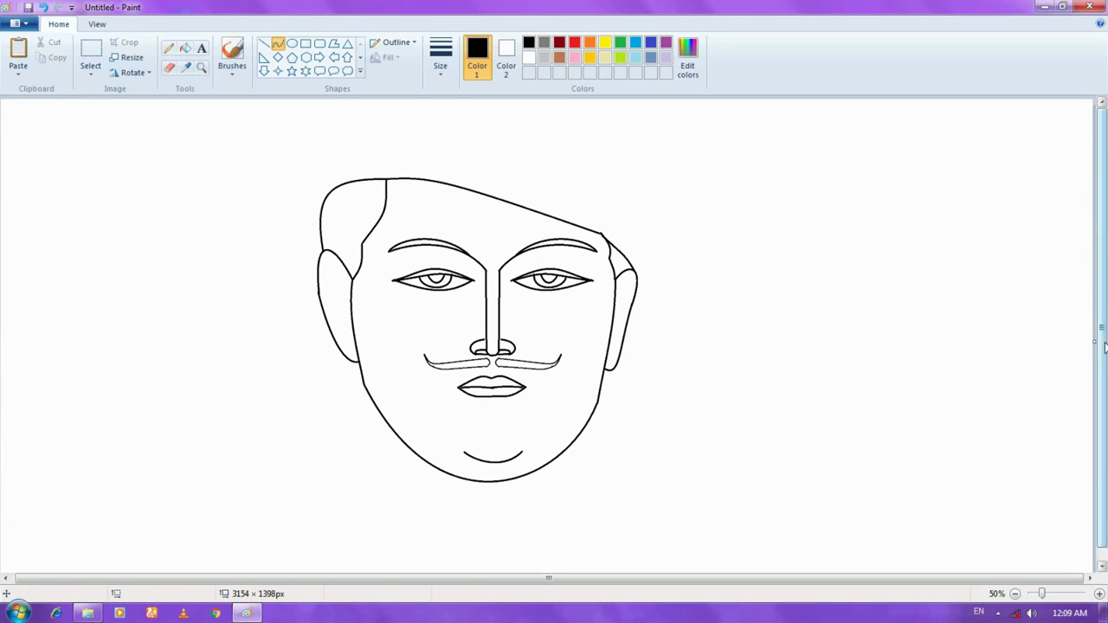
click(97, 49)
drag(285, 183, 683, 485)
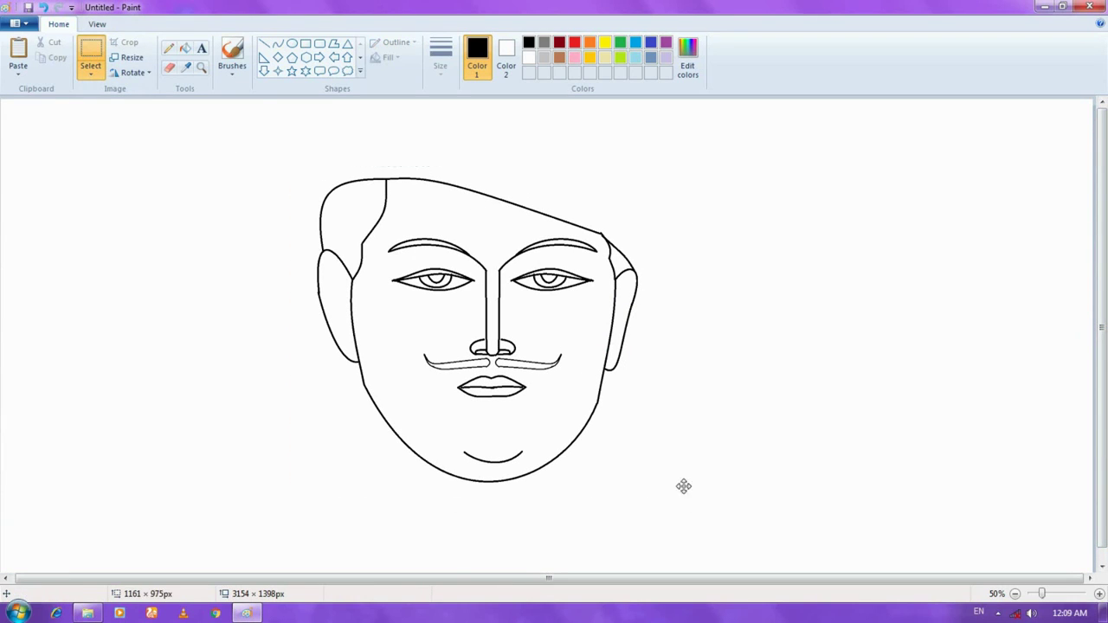
drag(594, 368, 606, 413)
click(40, 176)
click(277, 43)
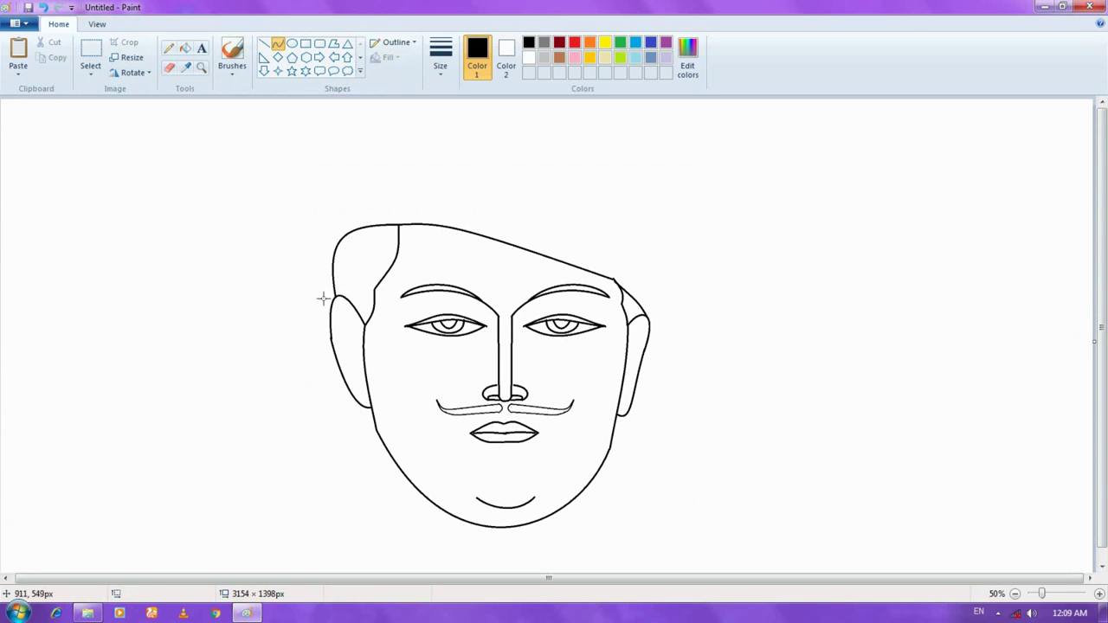
Draw the hat brim's left part as a curve from the left ear sweeping up and over above the forehead.
drag(330, 307, 472, 205)
key(ctrl+z)
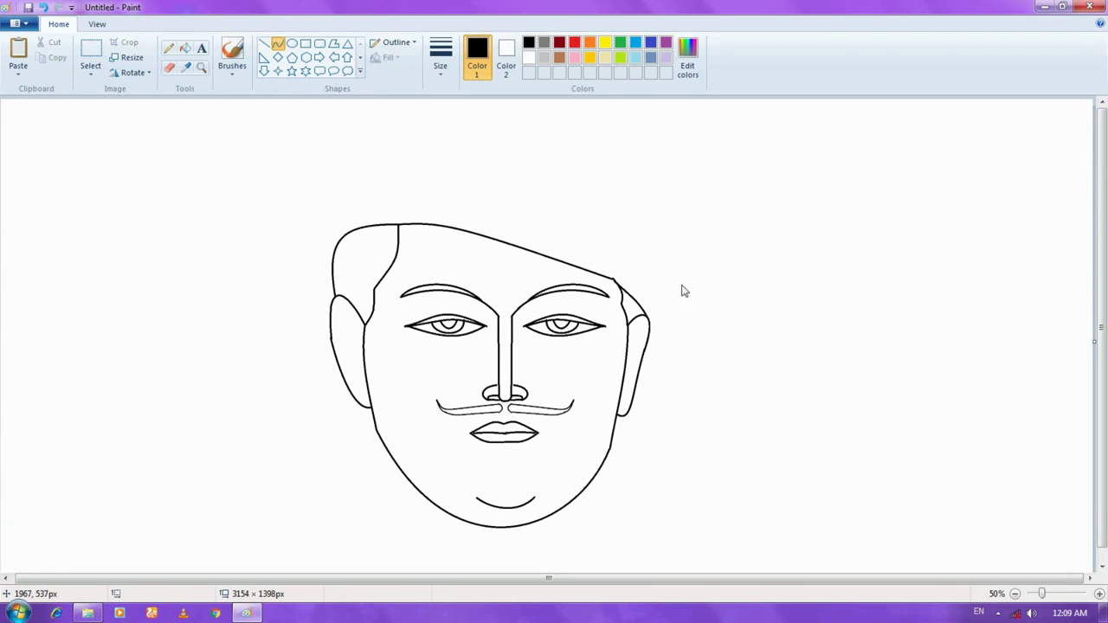
drag(331, 307, 277, 112)
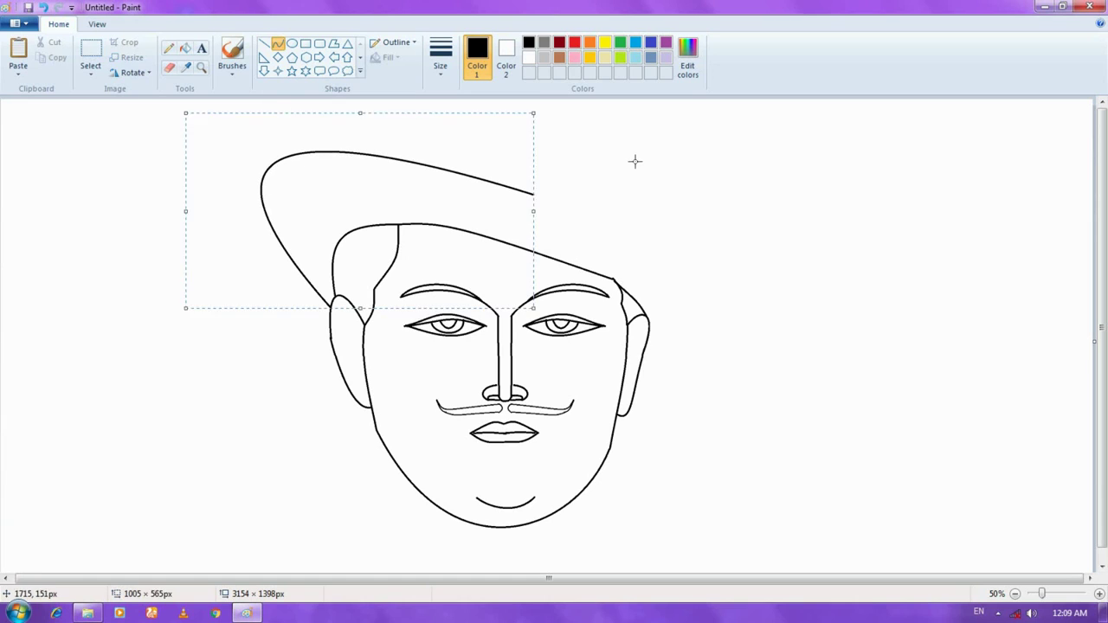
click(534, 197)
drag(577, 241, 641, 354)
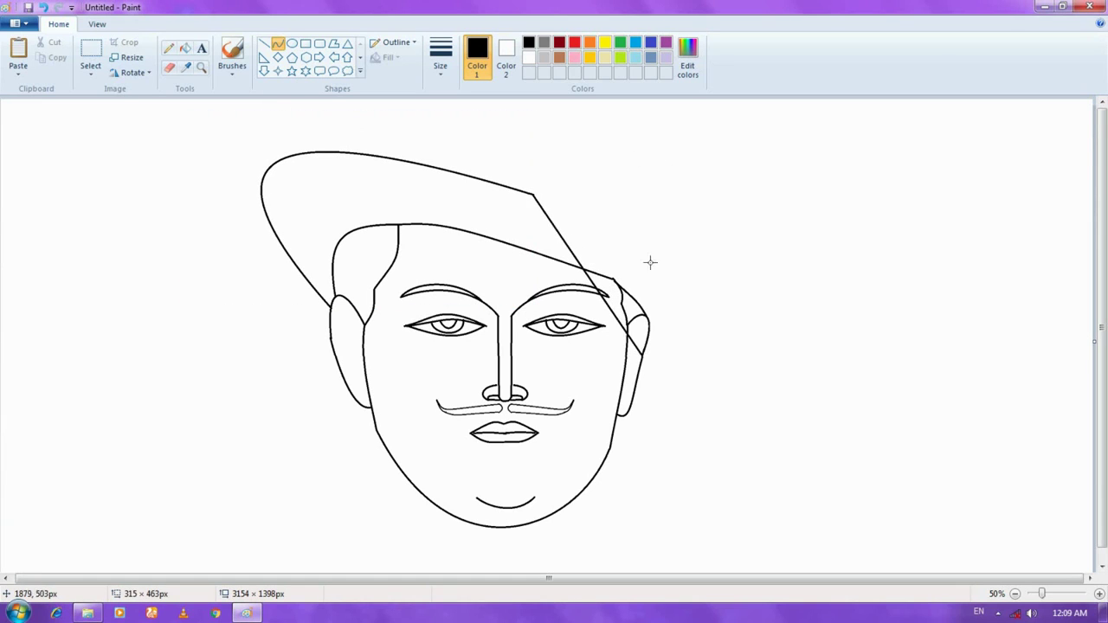
mouse_move(650, 260)
mouse_down()
mouse_move(756, 237)
mouse_move(805, 340)
mouse_up()
key(ctrl+z)
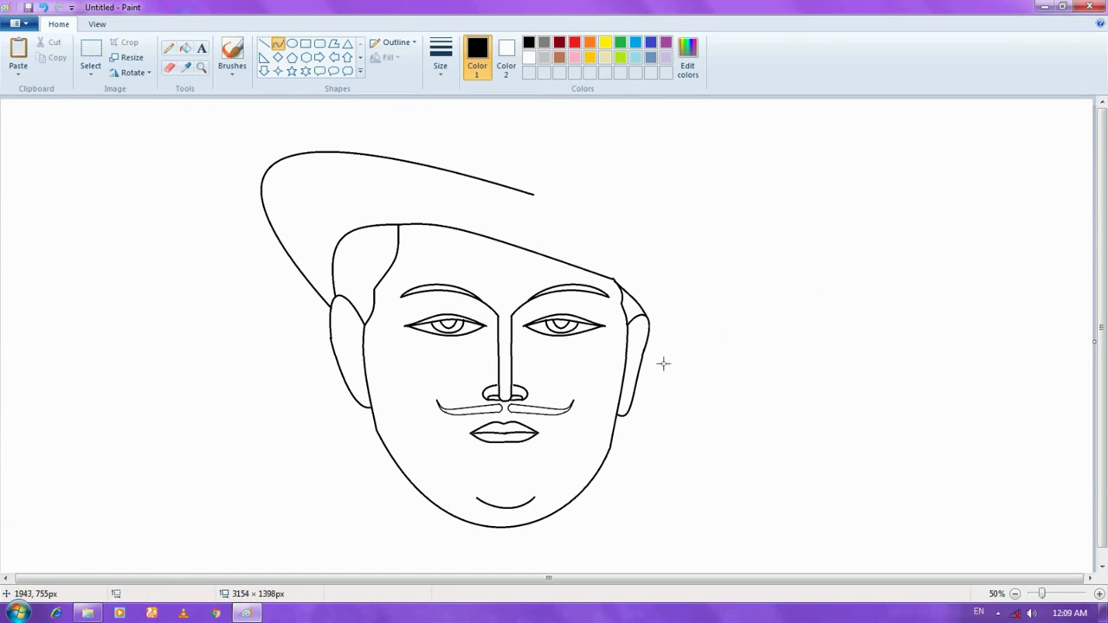
Complete the hat brim with a curve round to the right ear and add a second thin edge curve along its top.
mouse_move(534, 197)
mouse_down()
mouse_move(645, 351)
mouse_move(535, 193)
mouse_up()
drag(571, 235, 784, 369)
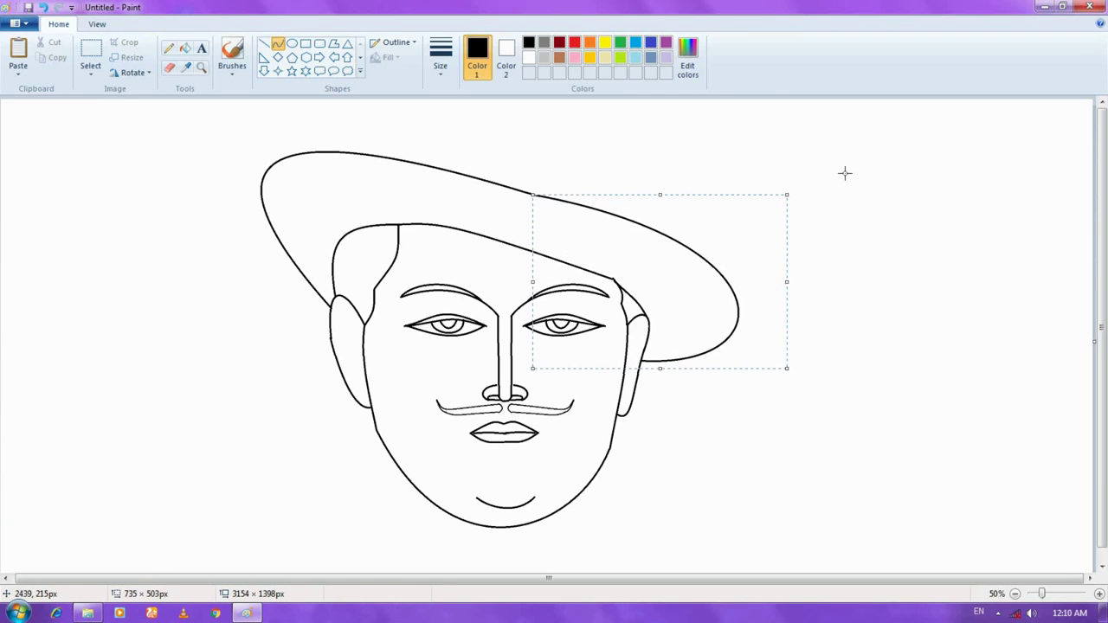
click(845, 148)
mouse_move(316, 152)
mouse_down()
mouse_move(732, 267)
mouse_move(725, 278)
mouse_up()
mouse_move(641, 245)
mouse_down()
mouse_move(635, 197)
mouse_move(418, 146)
mouse_move(702, 207)
mouse_move(837, 173)
mouse_up()
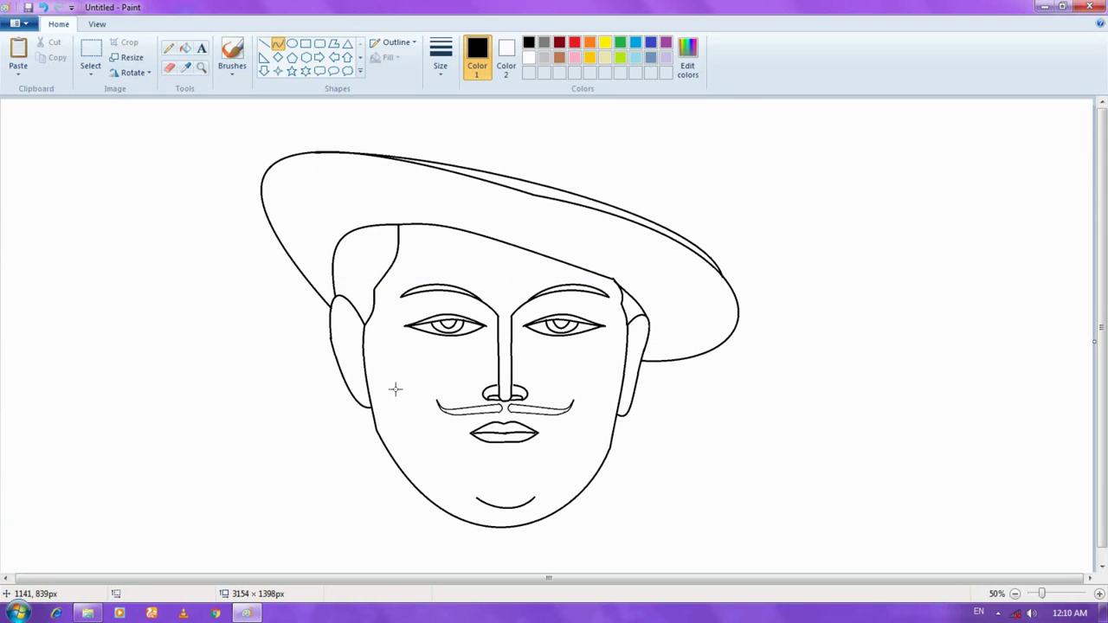
Select the whole drawing and move it slightly down on the canvas.
key(ctrl+a)
drag(408, 240, 407, 278)
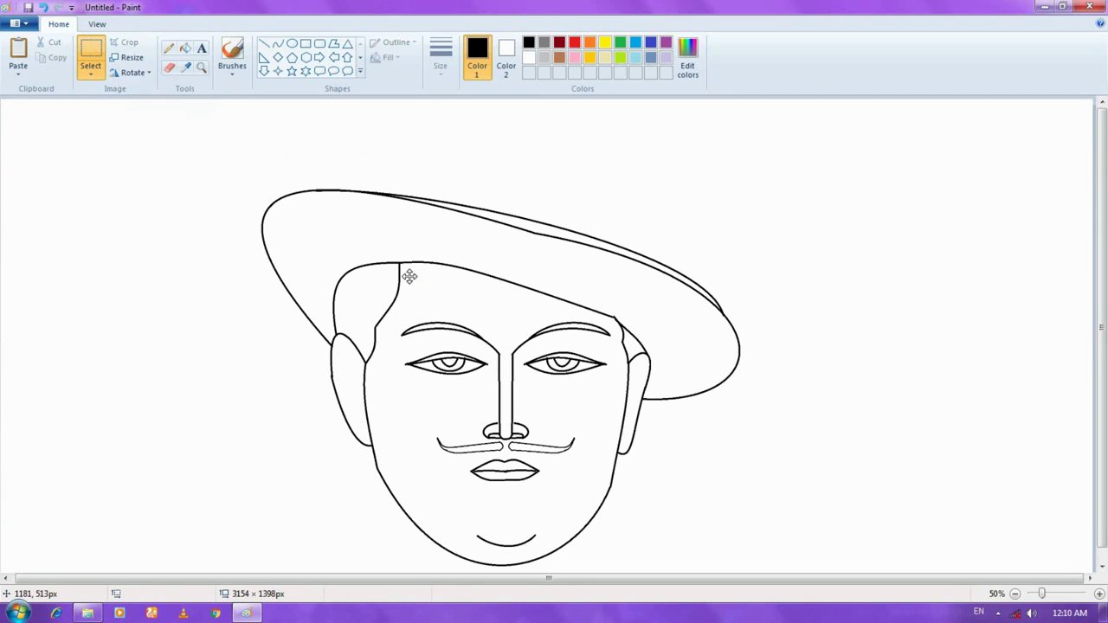
click(309, 109)
Enlarge the canvas to 3588 × 2604 px and move the whole drawing down and slightly right.
click(1014, 594)
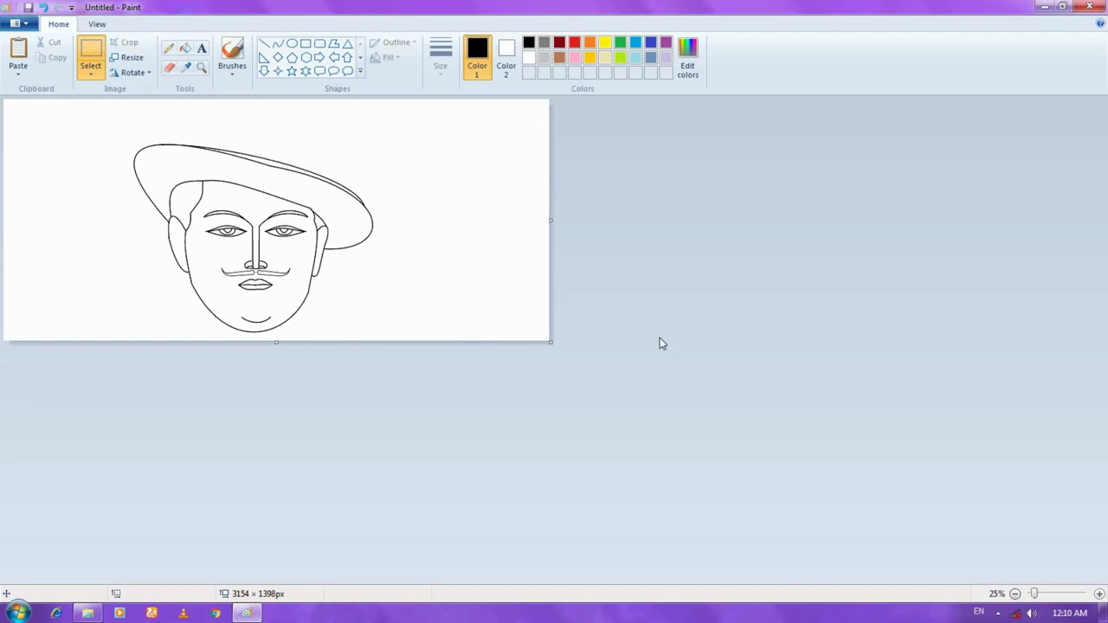
drag(550, 342, 613, 436)
key(ctrl+a)
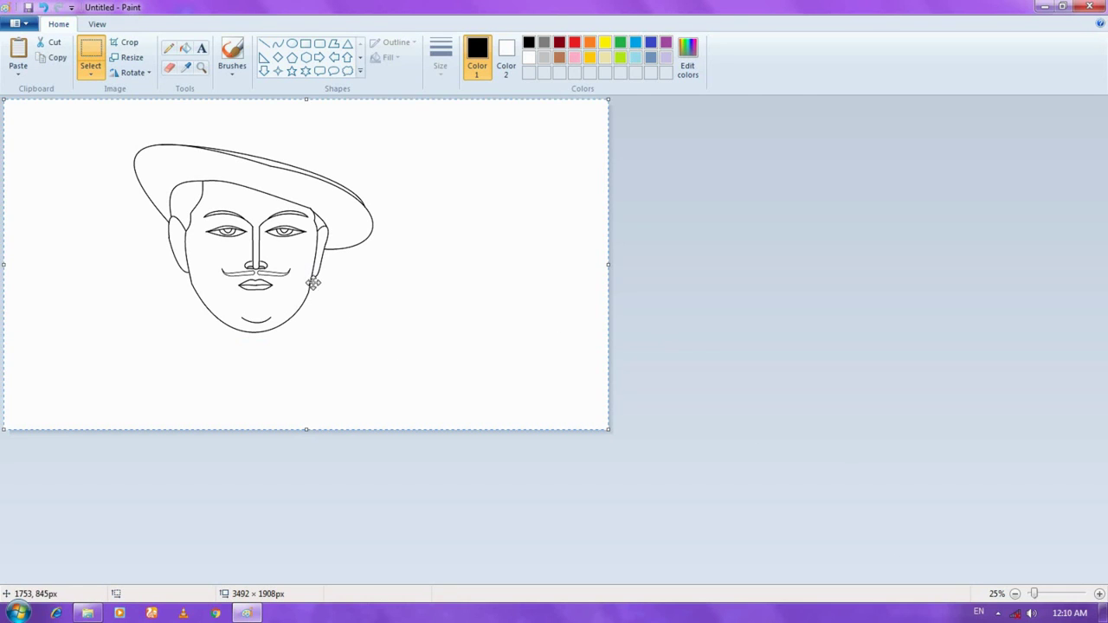
drag(317, 287, 329, 343)
click(793, 401)
drag(608, 430, 622, 549)
click(1099, 594)
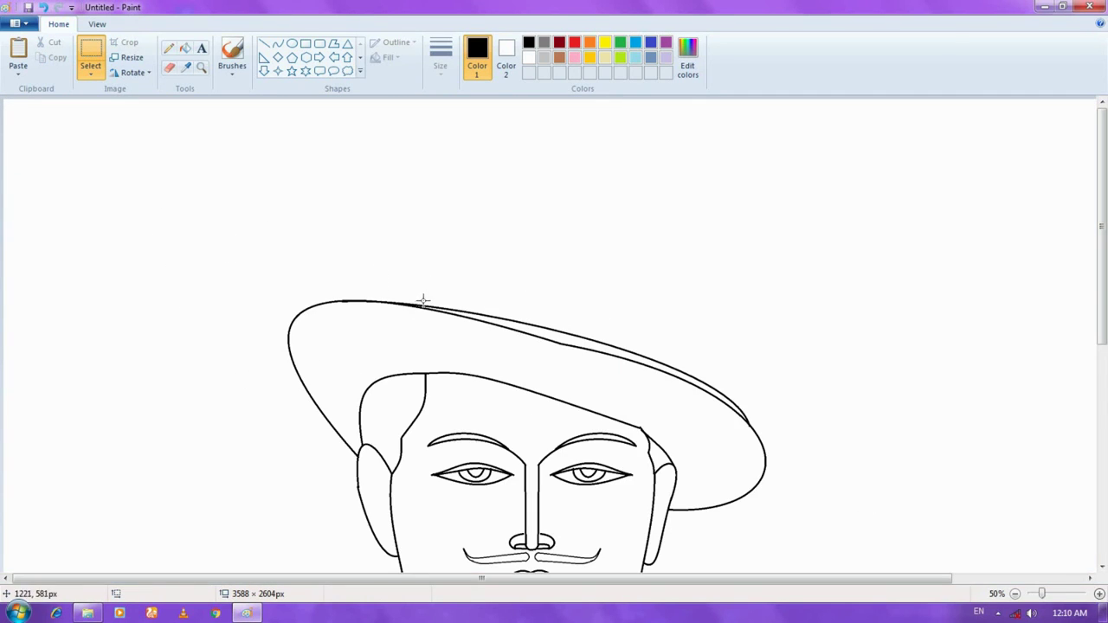
Draw the hat crown with curves rising from the brim to a dented top, and add a curved band line across its base.
click(277, 43)
mouse_move(386, 299)
mouse_down()
mouse_move(522, 165)
mouse_move(508, 168)
mouse_up()
mouse_move(437, 154)
mouse_down()
mouse_move(418, 142)
mouse_move(427, 147)
mouse_up()
mouse_move(506, 169)
mouse_down()
mouse_move(641, 361)
mouse_move(559, 231)
mouse_move(648, 347)
mouse_move(622, 280)
mouse_move(656, 360)
mouse_up()
key(ctrl+z)
key(ctrl+z)
mouse_move(613, 250)
mouse_down()
mouse_move(662, 161)
mouse_move(636, 165)
mouse_up()
click(636, 166)
click(742, 173)
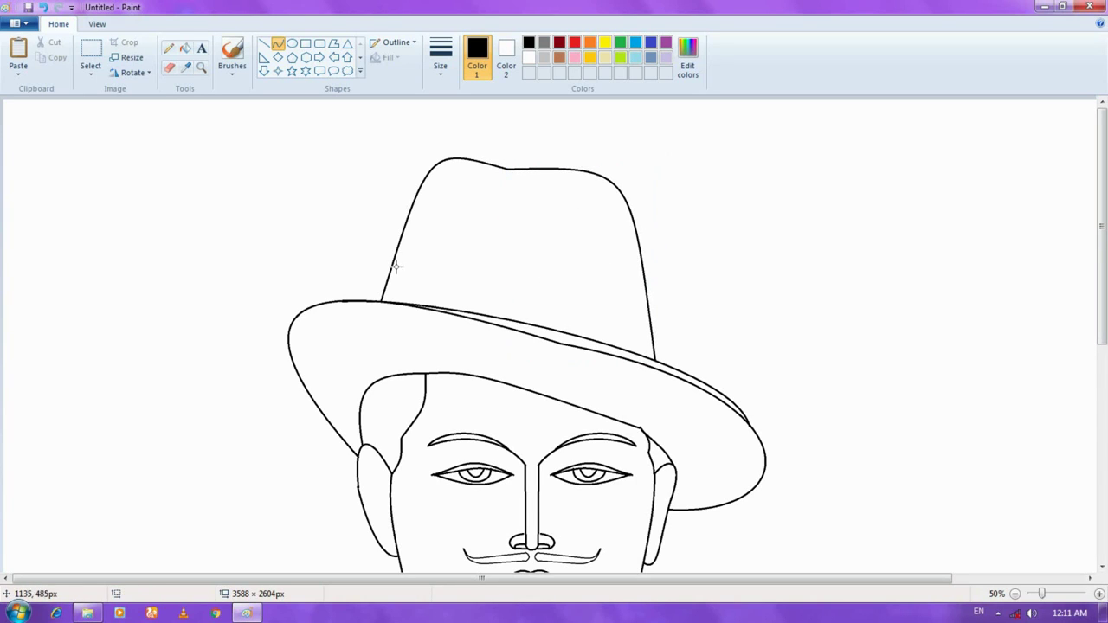
mouse_move(393, 266)
mouse_down()
mouse_move(650, 323)
mouse_move(577, 280)
mouse_up()
click(577, 279)
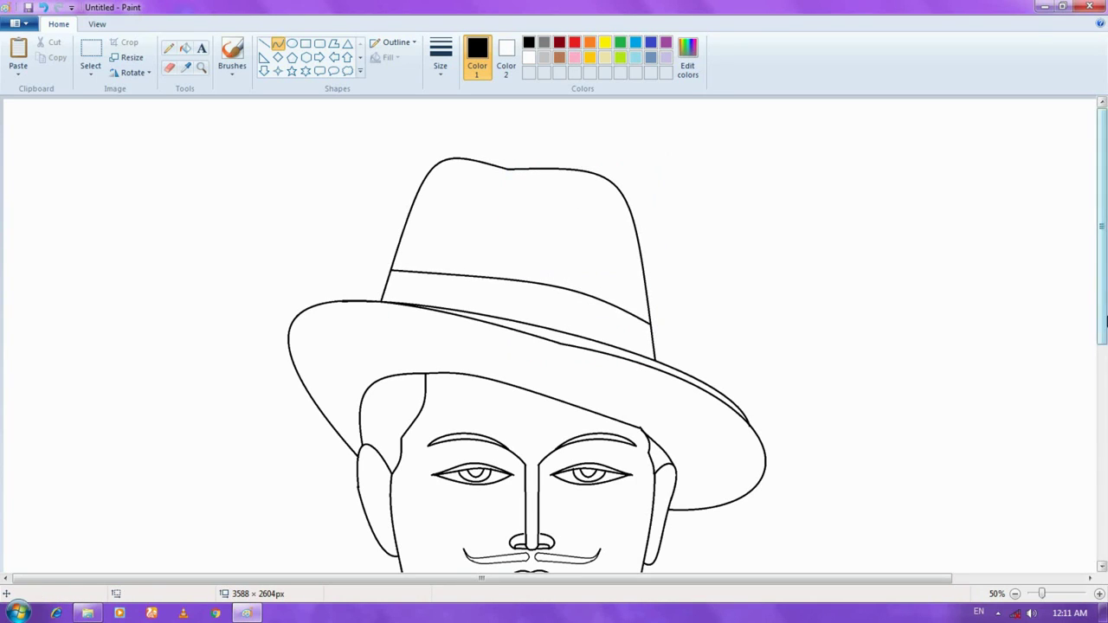
Draw two neckline curves from the jaw sides that meet in a V point below the chin.
drag(1106, 321, 1105, 471)
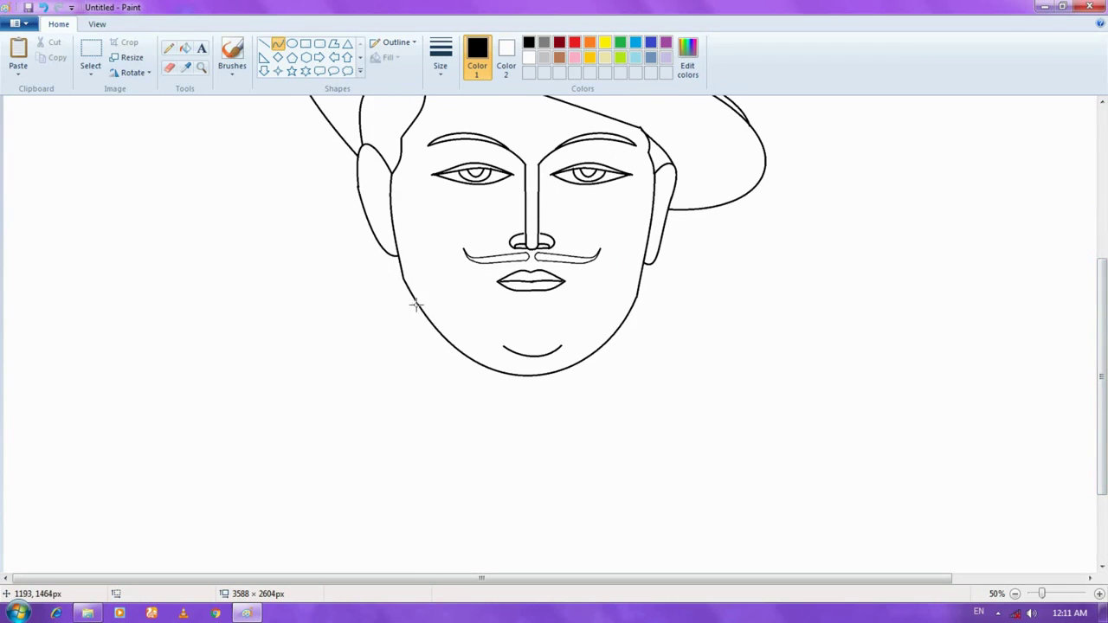
mouse_move(415, 301)
mouse_down()
mouse_move(503, 490)
mouse_move(522, 495)
mouse_up()
mouse_move(462, 421)
mouse_down()
mouse_move(433, 413)
mouse_move(407, 367)
mouse_up()
click(644, 353)
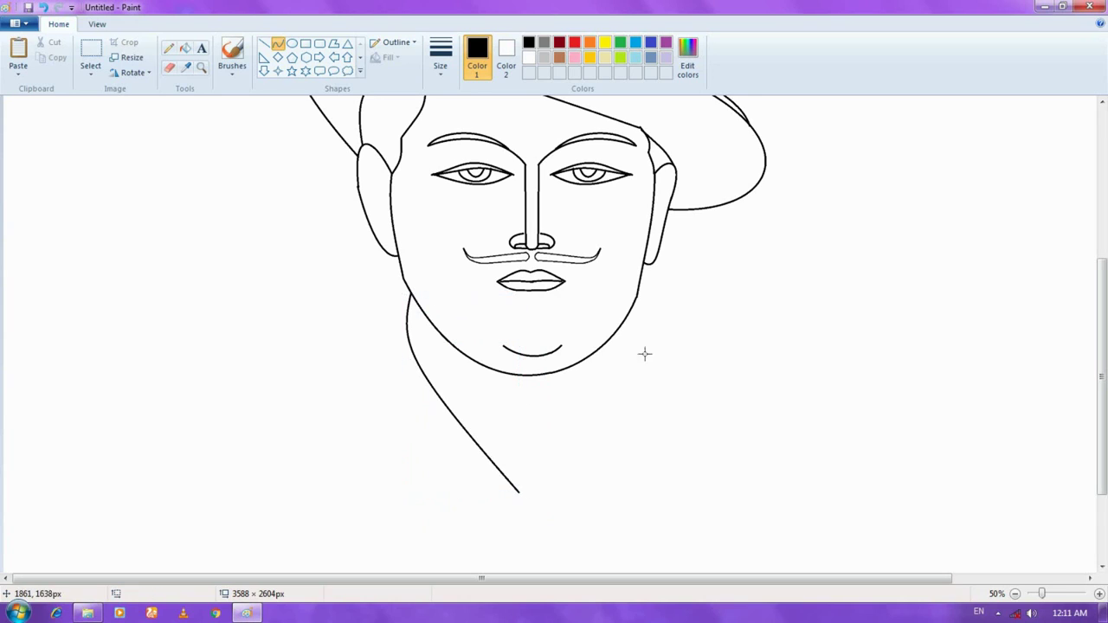
drag(636, 329, 518, 490)
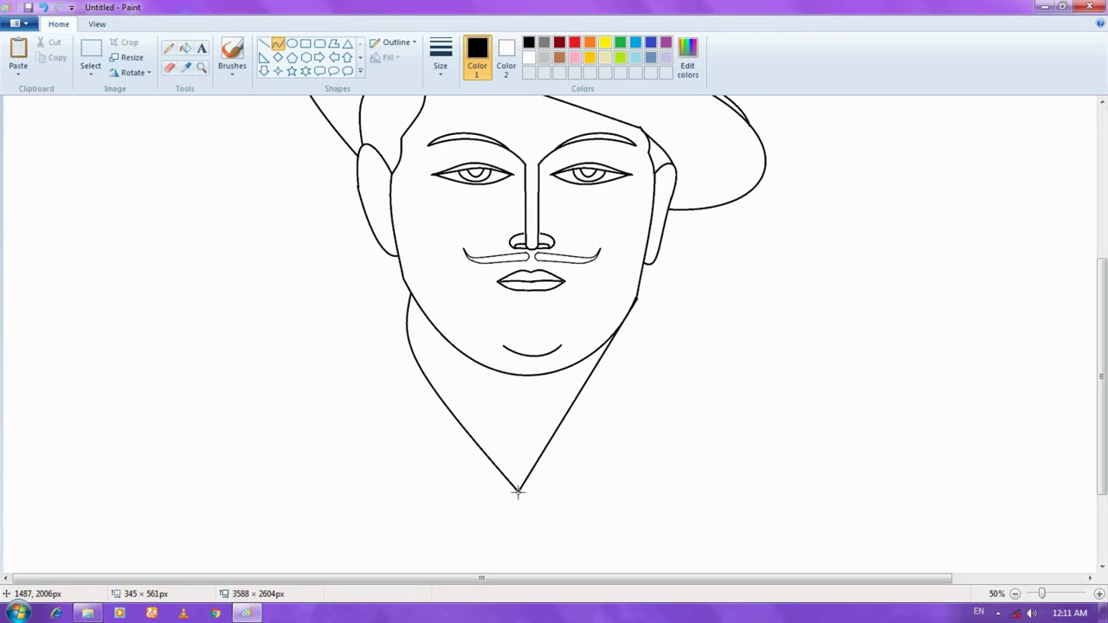
drag(559, 455, 610, 397)
drag(576, 417, 561, 427)
click(730, 456)
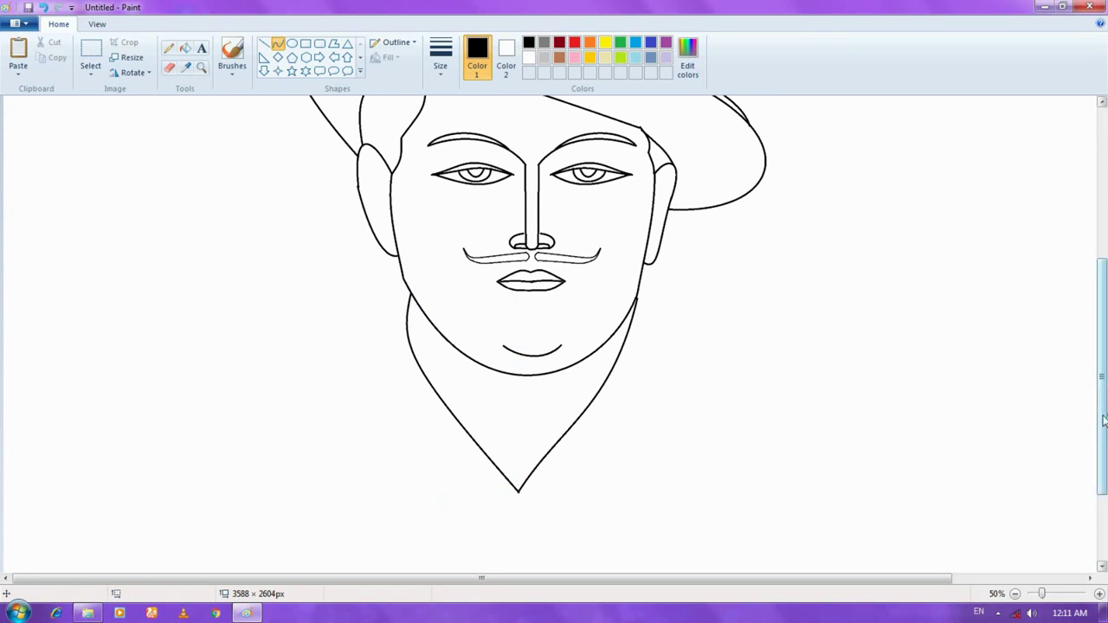
Draw the shirt's front edge curving down from the V point and the left collar's outer edge from the jaw.
drag(1102, 419, 1102, 463)
drag(518, 401, 535, 564)
drag(543, 520, 540, 449)
click(540, 447)
click(683, 375)
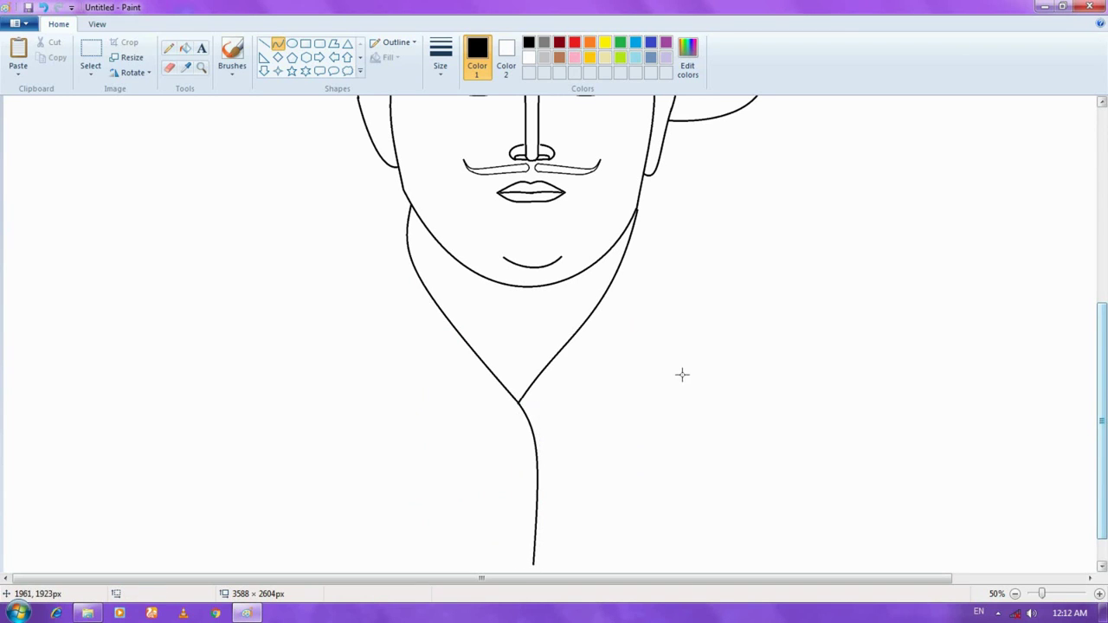
mouse_move(412, 206)
mouse_down()
mouse_move(361, 425)
mouse_move(332, 448)
mouse_up()
drag(378, 237, 364, 368)
click(337, 449)
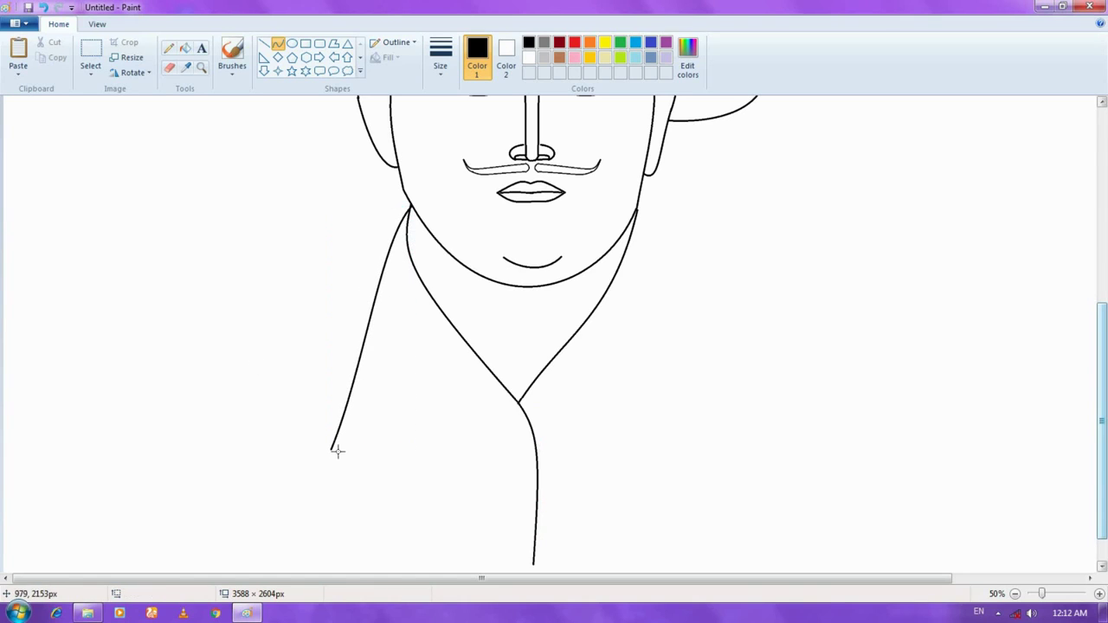
Try curves for the left collar's inner fold and its scalloped lower edge running to the shirt's front edge.
drag(409, 209, 416, 447)
mouse_move(412, 329)
mouse_down()
mouse_move(390, 376)
mouse_move(272, 407)
mouse_up()
click(316, 455)
mouse_move(332, 449)
mouse_down()
mouse_move(397, 426)
mouse_move(418, 448)
mouse_move(302, 496)
mouse_up()
key(ctrl+z)
drag(351, 473, 355, 451)
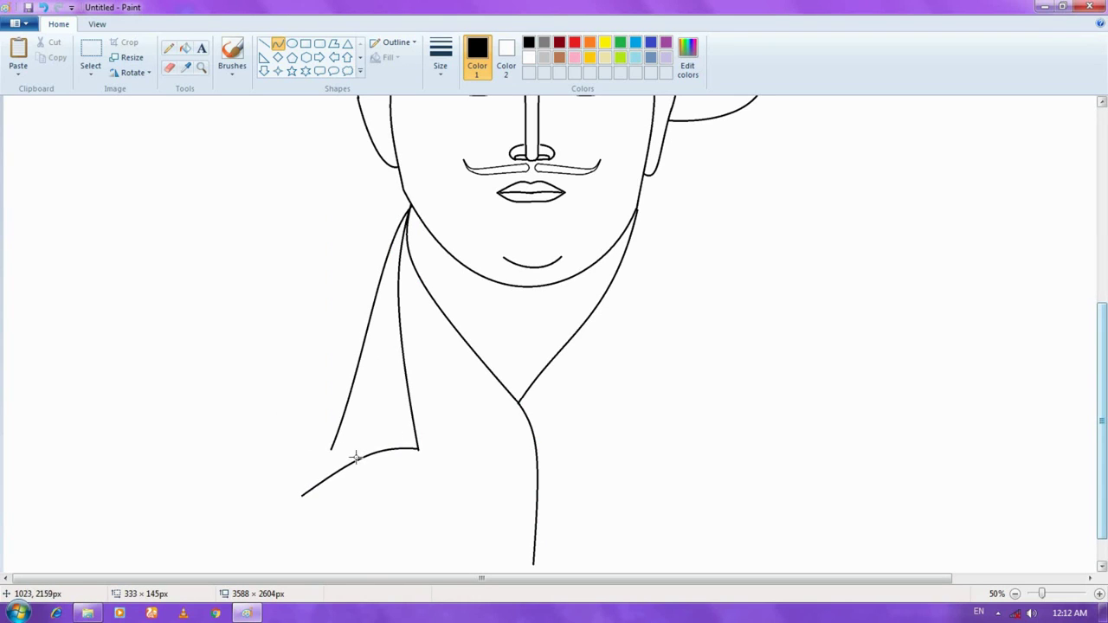
click(355, 457)
click(318, 473)
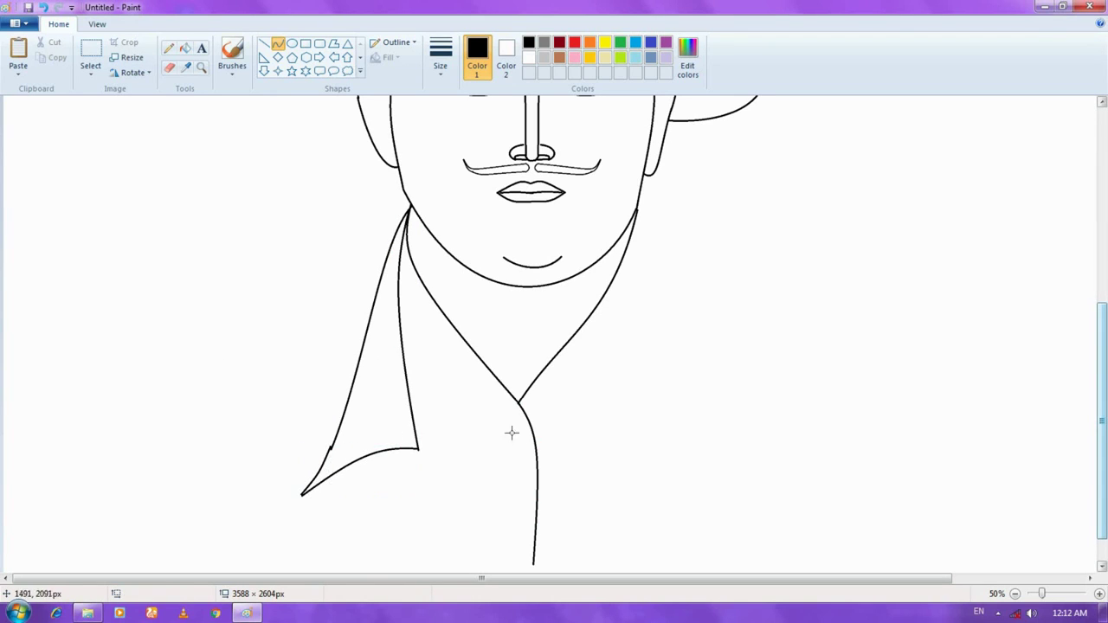
drag(419, 449, 537, 477)
key(ctrl+z)
drag(420, 448, 537, 502)
mouse_move(481, 467)
mouse_down()
mouse_move(471, 433)
mouse_move(503, 420)
mouse_up()
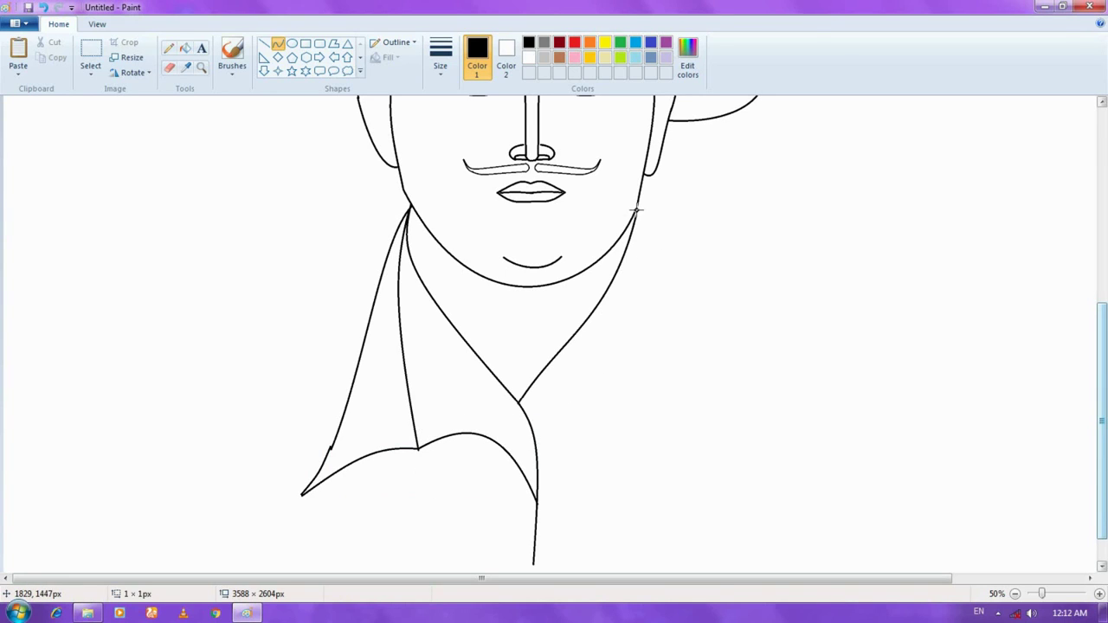
Try curves for the right collar's outer edge, inner fold and lower edge.
drag(638, 202, 709, 472)
drag(687, 294, 672, 207)
drag(684, 252, 700, 293)
click(587, 448)
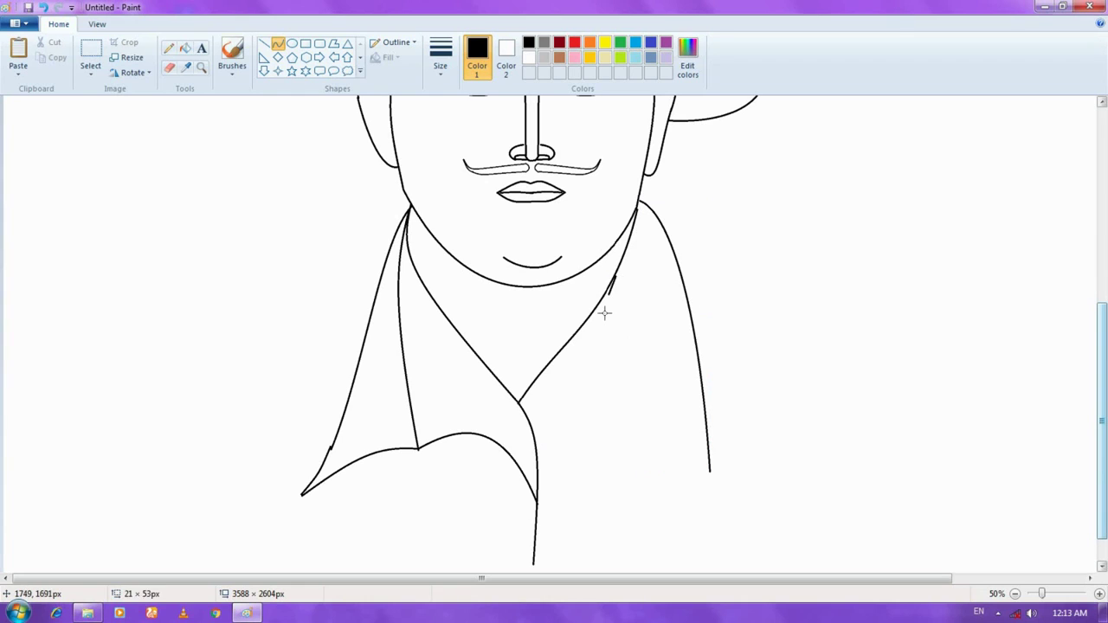
mouse_move(605, 313)
mouse_down()
mouse_move(599, 406)
mouse_move(536, 440)
mouse_move(563, 389)
mouse_move(536, 416)
mouse_up()
click(595, 372)
click(638, 364)
mouse_move(598, 401)
mouse_down()
mouse_move(710, 472)
mouse_move(675, 440)
mouse_up()
mouse_move(1102, 383)
mouse_down()
mouse_move(1102, 358)
mouse_move(1102, 379)
mouse_up()
Undo the collar curves back to the left collar's outer edge.
key(ctrl+z)
key(ctrl+z)
key(ctrl+z)
key(ctrl+z)
key(ctrl+z)
key(ctrl+z)
key(ctrl+z)
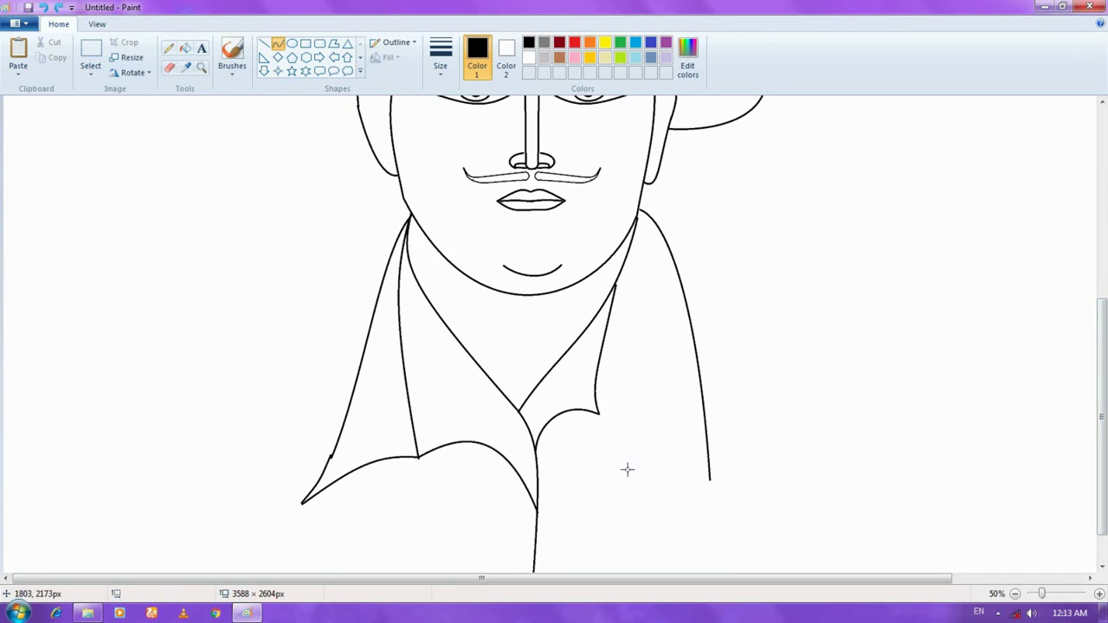
key(ctrl+z)
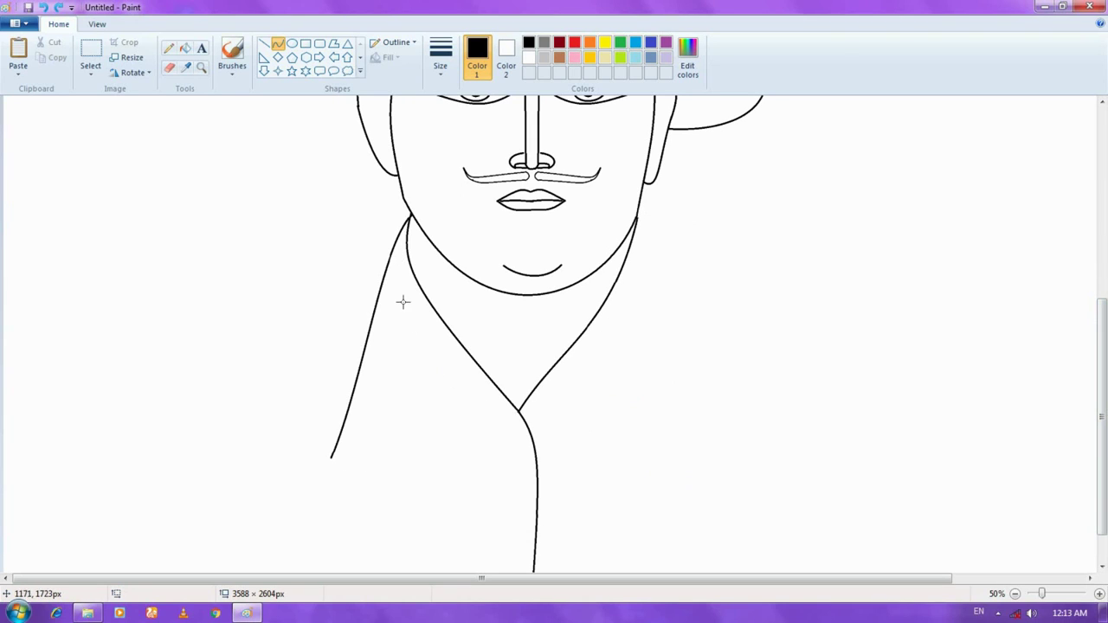
Draw the left collar's inner fold as a shorter curve and join its end to the collar tip with a curved lower edge.
mouse_move(408, 221)
mouse_down()
mouse_move(416, 458)
mouse_move(418, 406)
mouse_up()
drag(407, 301, 394, 291)
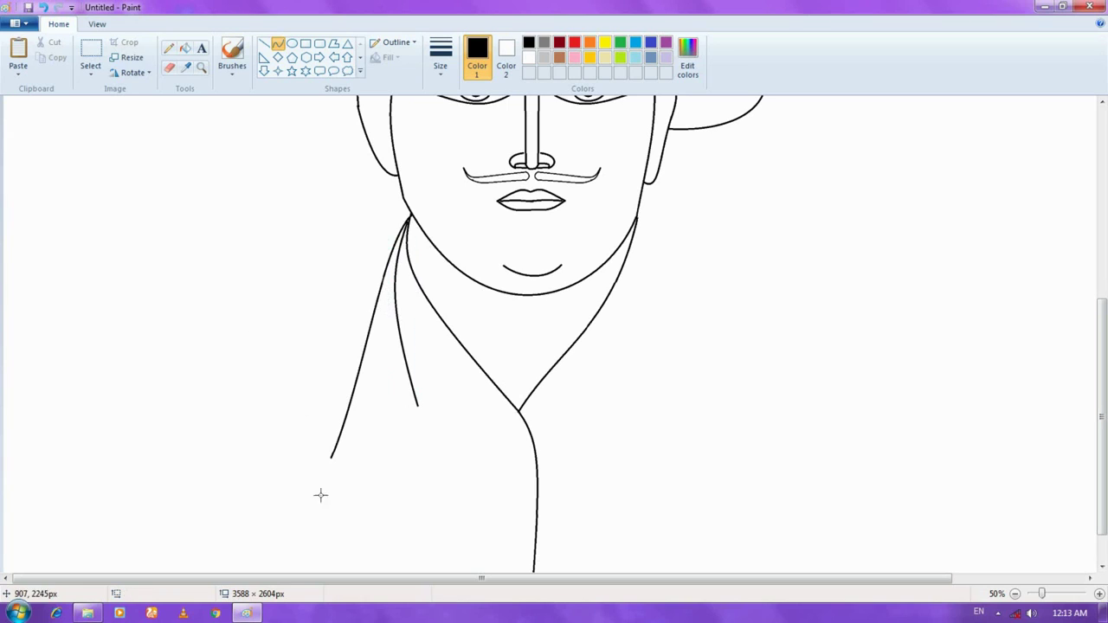
drag(333, 458, 417, 405)
click(395, 409)
click(394, 408)
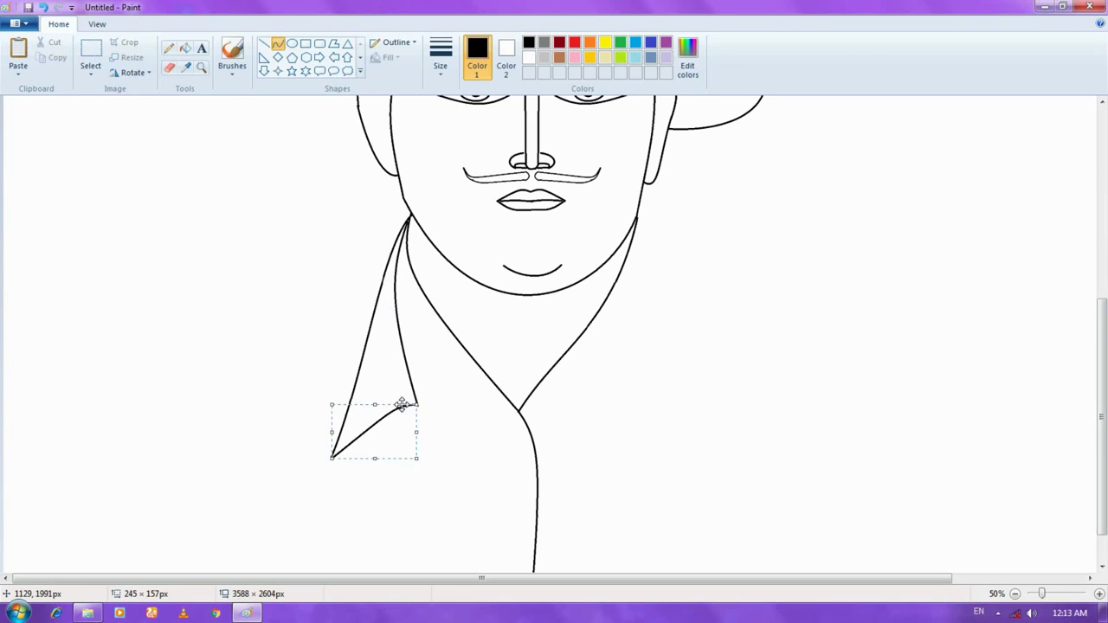
click(428, 398)
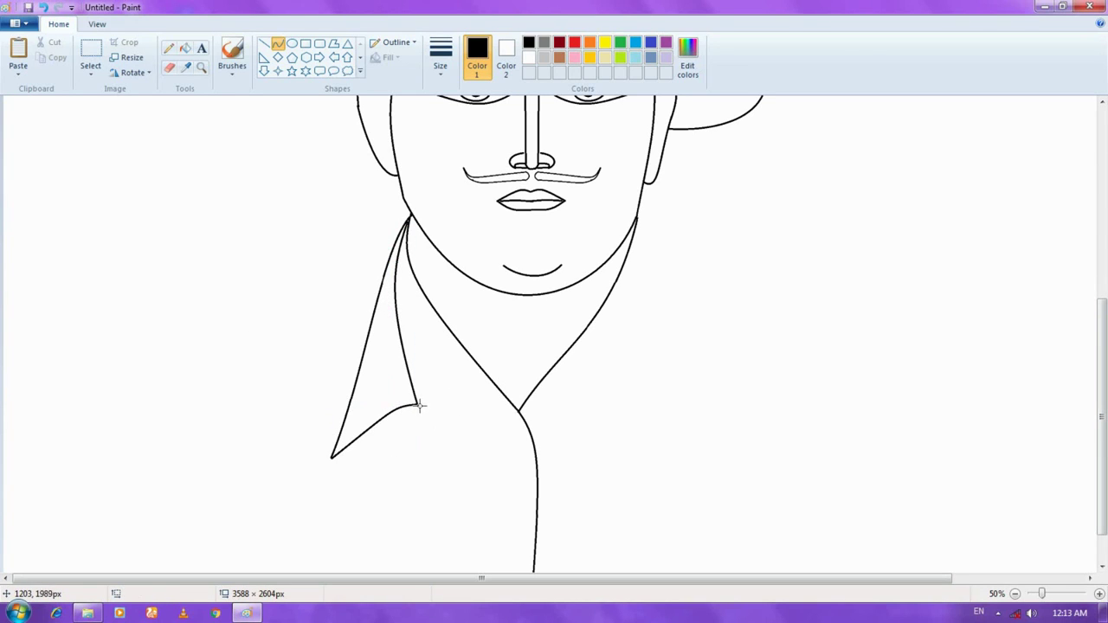
Extend the left collar's lower edge to the shirt's front edge and draw a second placket line down beside it.
mouse_move(419, 405)
mouse_down()
mouse_move(533, 445)
mouse_move(440, 413)
mouse_move(535, 450)
mouse_move(510, 589)
mouse_up()
key(ctrl+z)
click(487, 413)
click(490, 412)
click(540, 396)
click(522, 514)
click(518, 514)
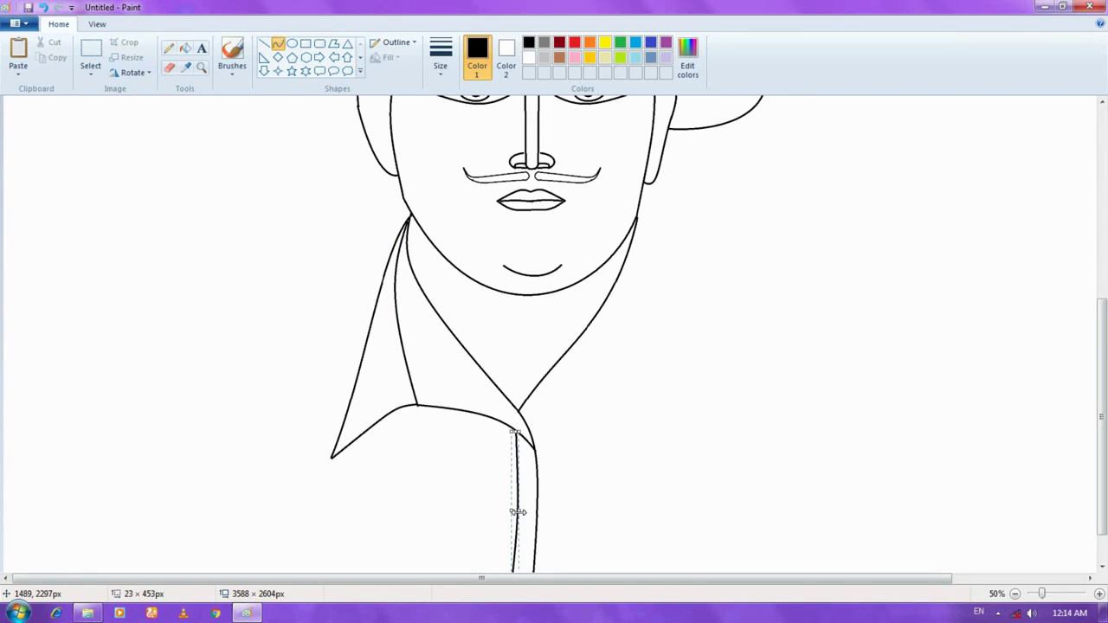
Draw the right collar with an inner fold line, a curved lower edge and an outer edge up to the jaw.
drag(584, 331, 573, 418)
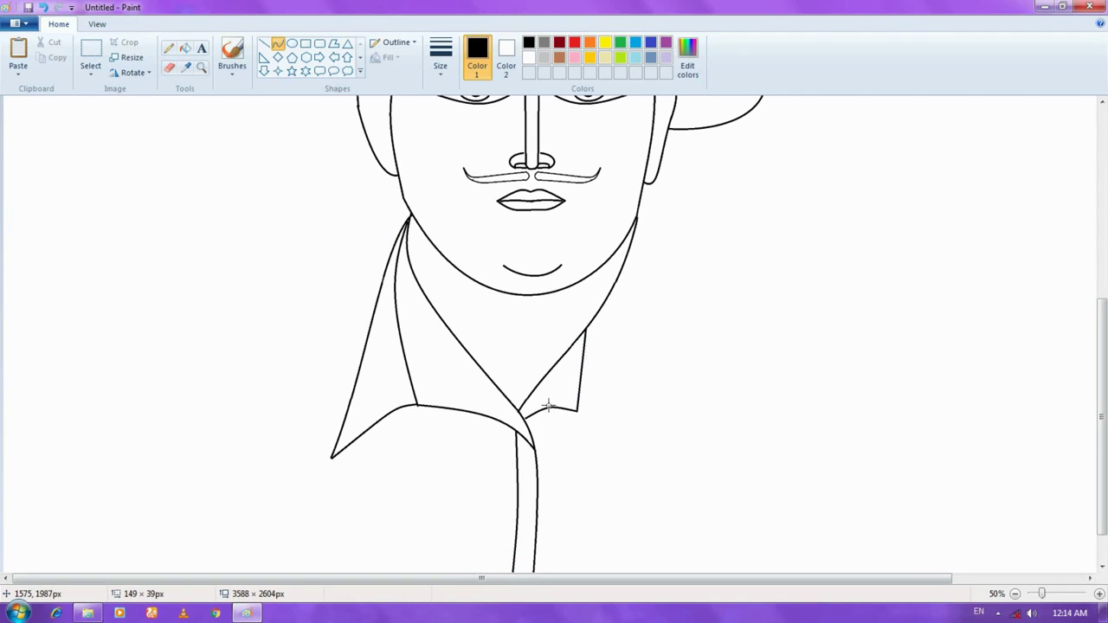
click(641, 392)
drag(579, 403, 661, 459)
click(618, 420)
click(641, 422)
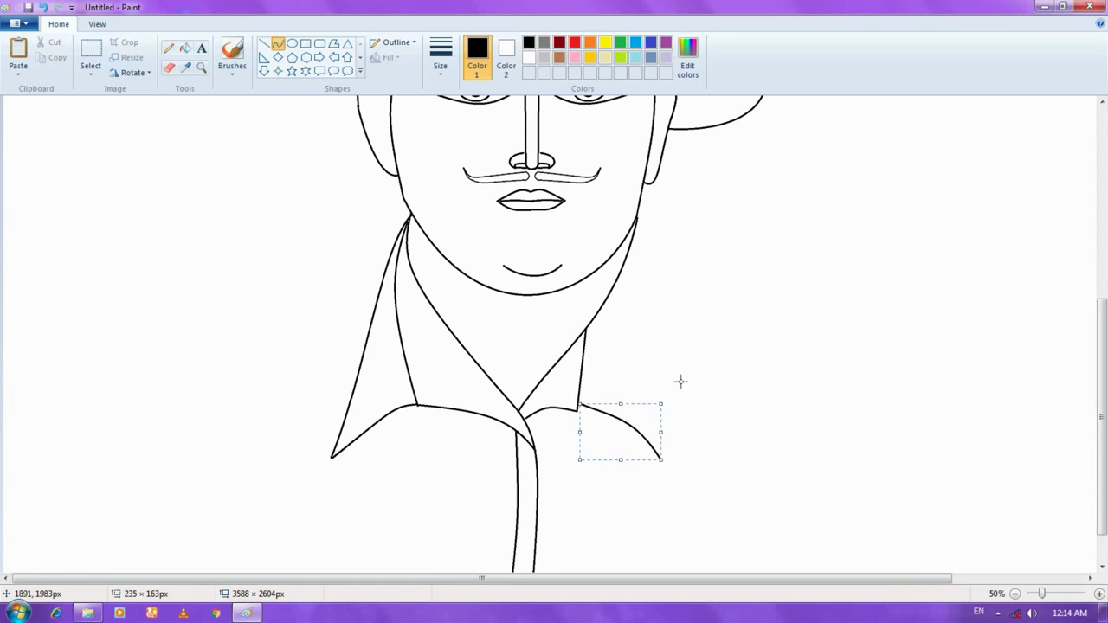
click(660, 360)
drag(660, 387, 639, 209)
drag(656, 327, 677, 371)
click(793, 295)
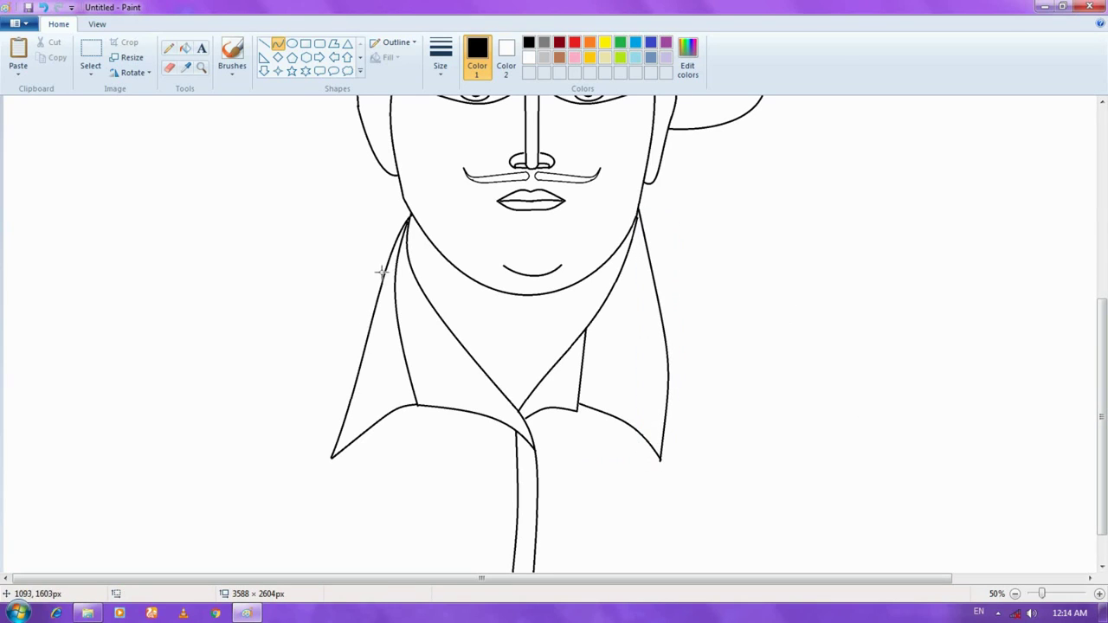
Draw shoulder curves extending outward from the left and right collar edges.
drag(386, 269, 223, 306)
drag(288, 290, 275, 282)
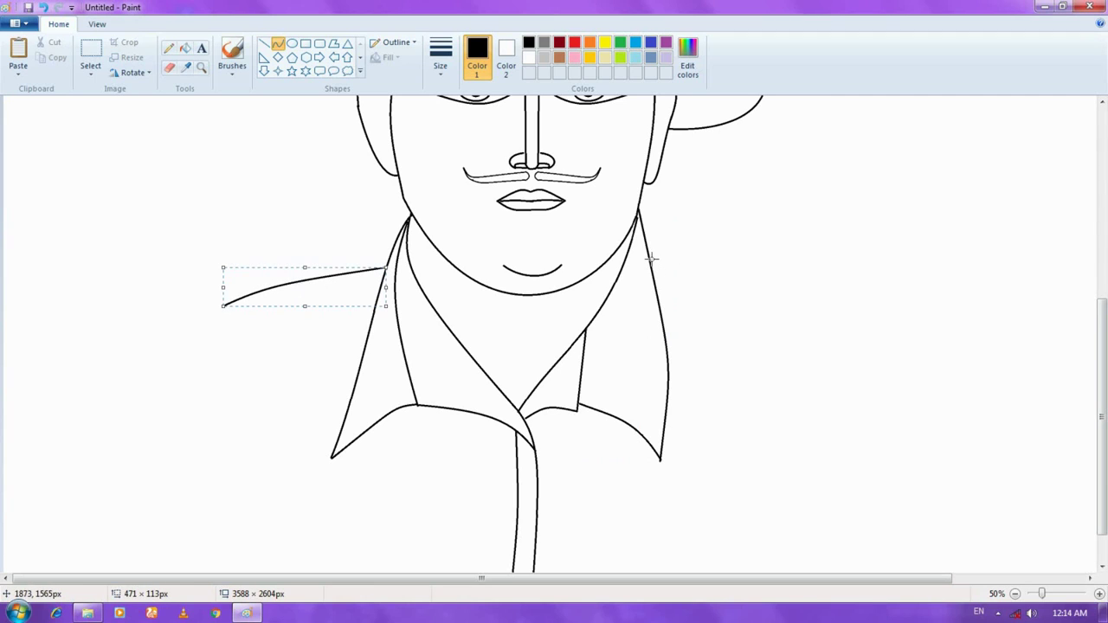
mouse_move(651, 259)
mouse_down()
mouse_move(824, 289)
mouse_move(797, 272)
mouse_up()
click(753, 299)
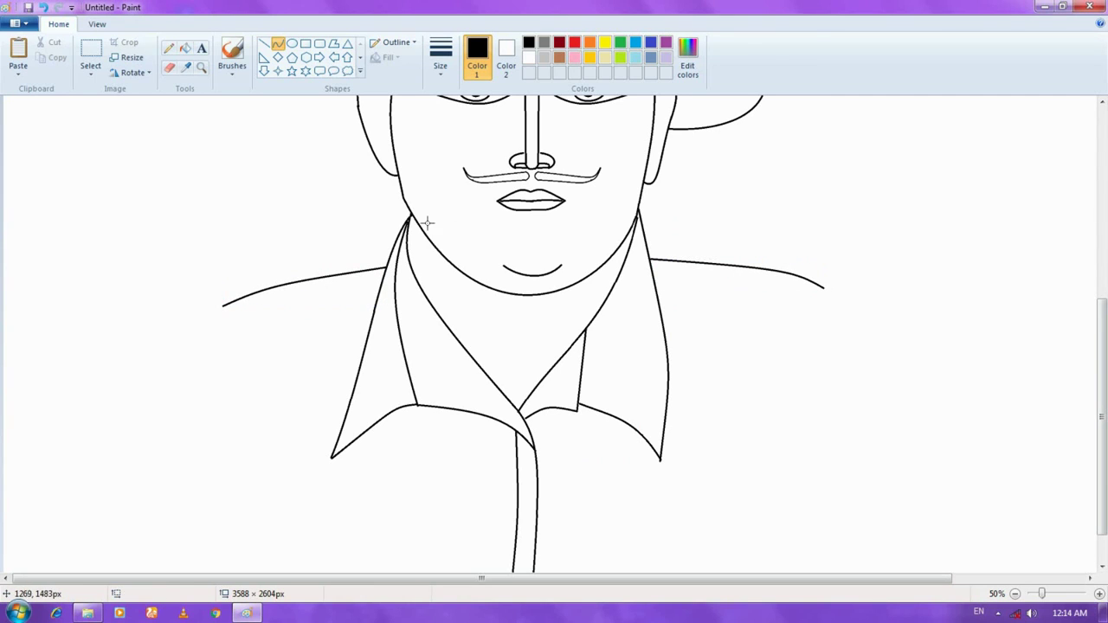
Add short neck curves between the jaw and the neckline on both sides.
drag(410, 258, 411, 264)
drag(413, 243, 414, 234)
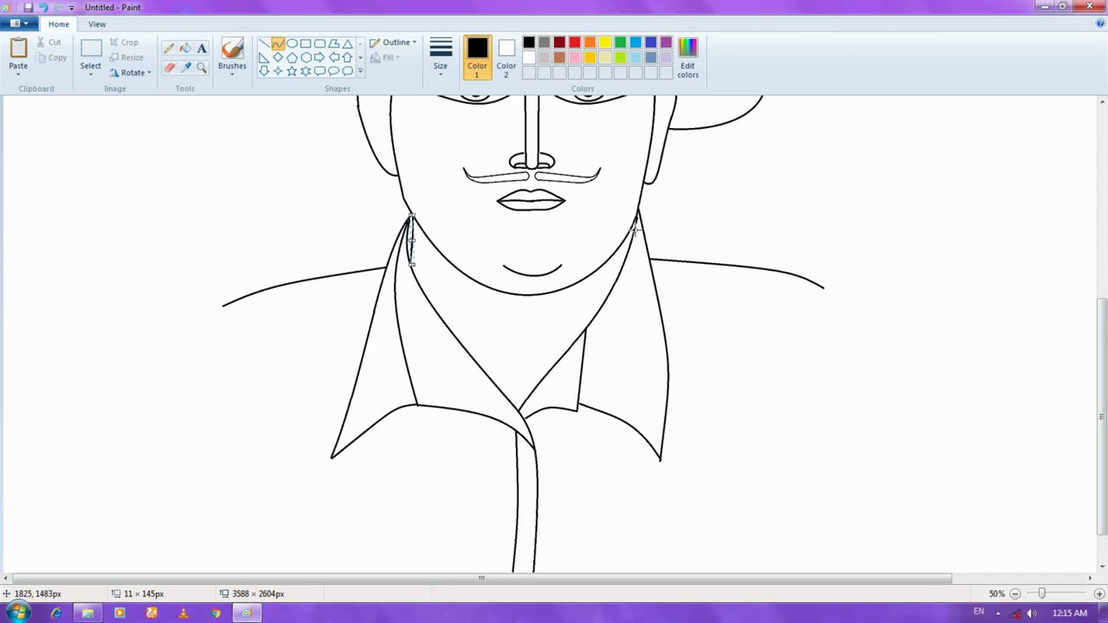
drag(637, 219, 622, 258)
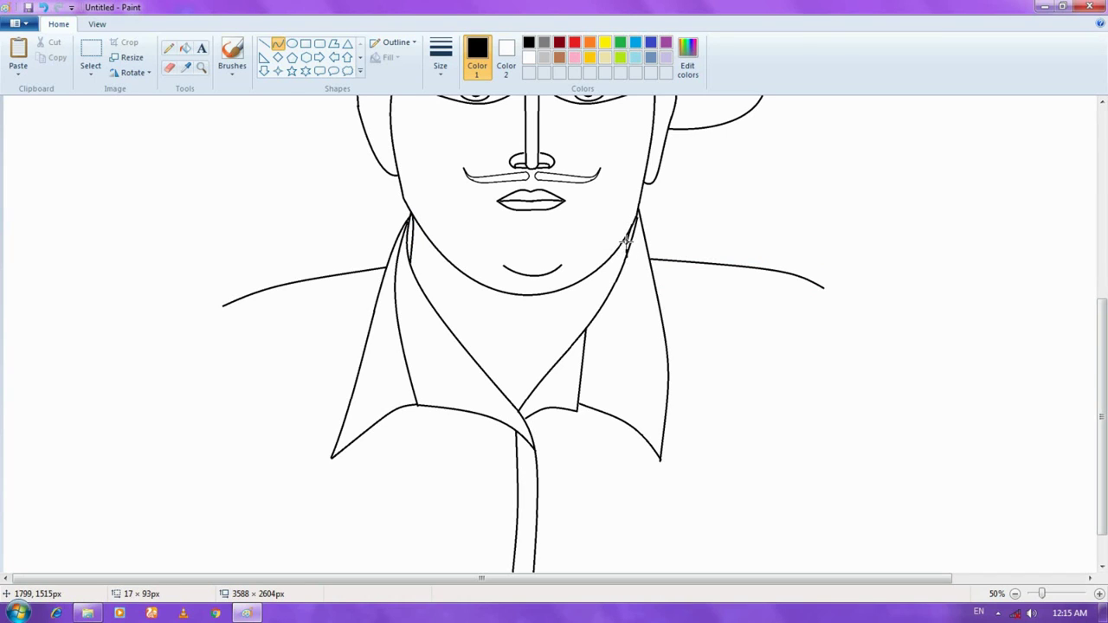
click(854, 199)
drag(1103, 310, 1102, 199)
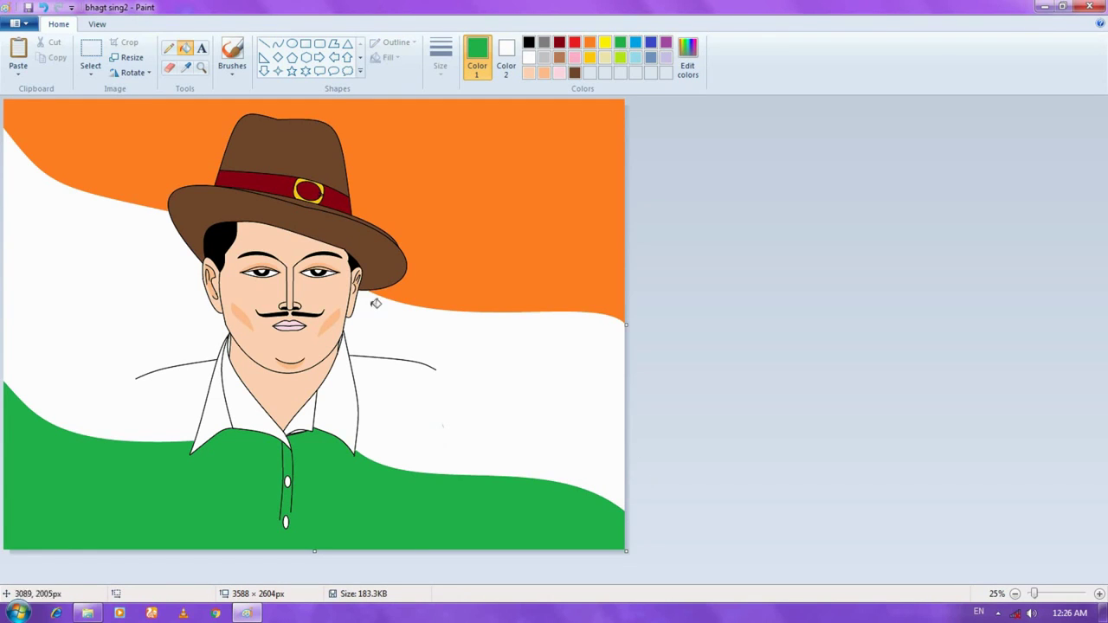
Draw two concentric blue circles in the white band of the flag, beside the man's right-hand shoulder line.
click(292, 45)
drag(463, 344, 511, 405)
key(ctrl+z)
click(649, 45)
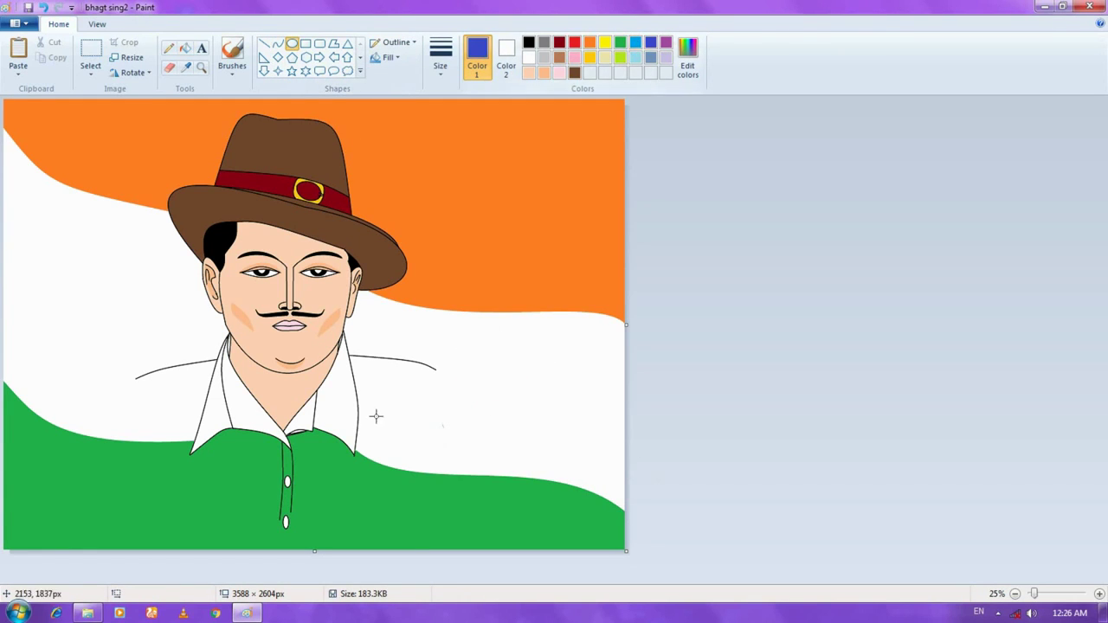
mouse_move(462, 337)
mouse_down()
mouse_move(549, 433)
mouse_move(601, 465)
mouse_up()
mouse_move(486, 352)
mouse_down()
mouse_move(576, 453)
mouse_move(602, 459)
mouse_up()
drag(573, 426, 563, 425)
click(439, 290)
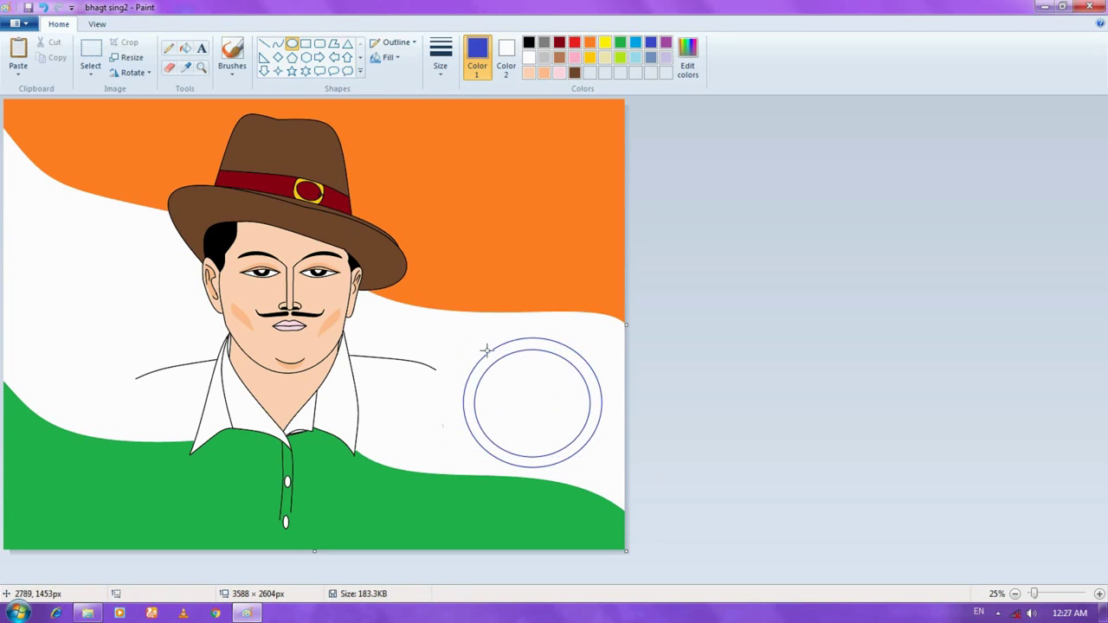
Draw a small blue hub ellipse at the centre of the two concentric circles.
drag(1035, 594, 1042, 594)
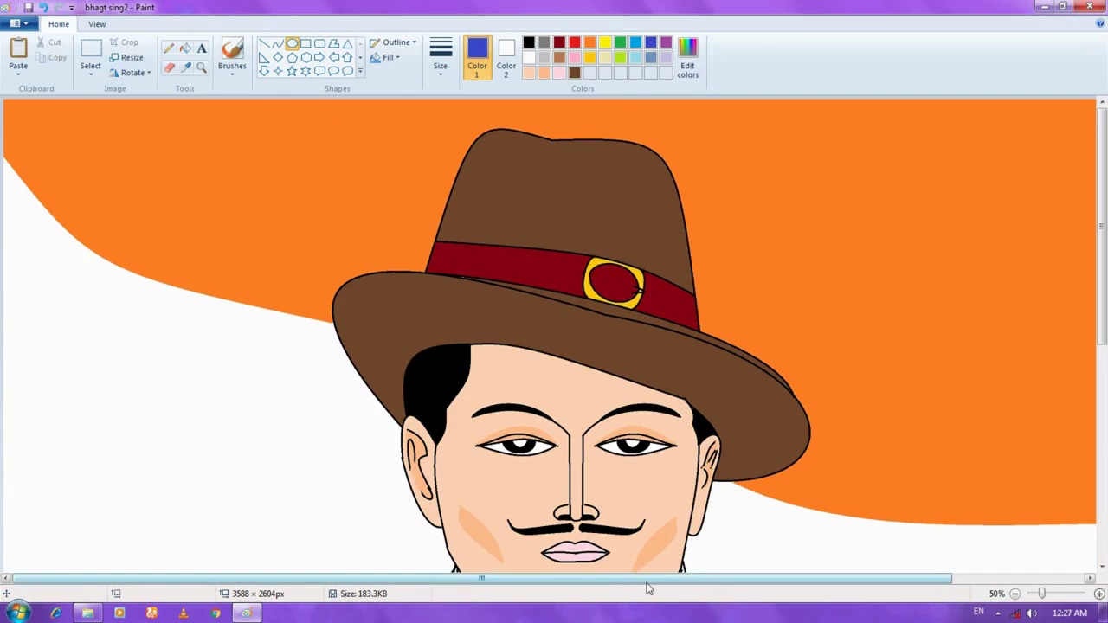
drag(646, 581, 832, 592)
drag(1102, 320, 1107, 454)
scroll(1105, 454, down, 2)
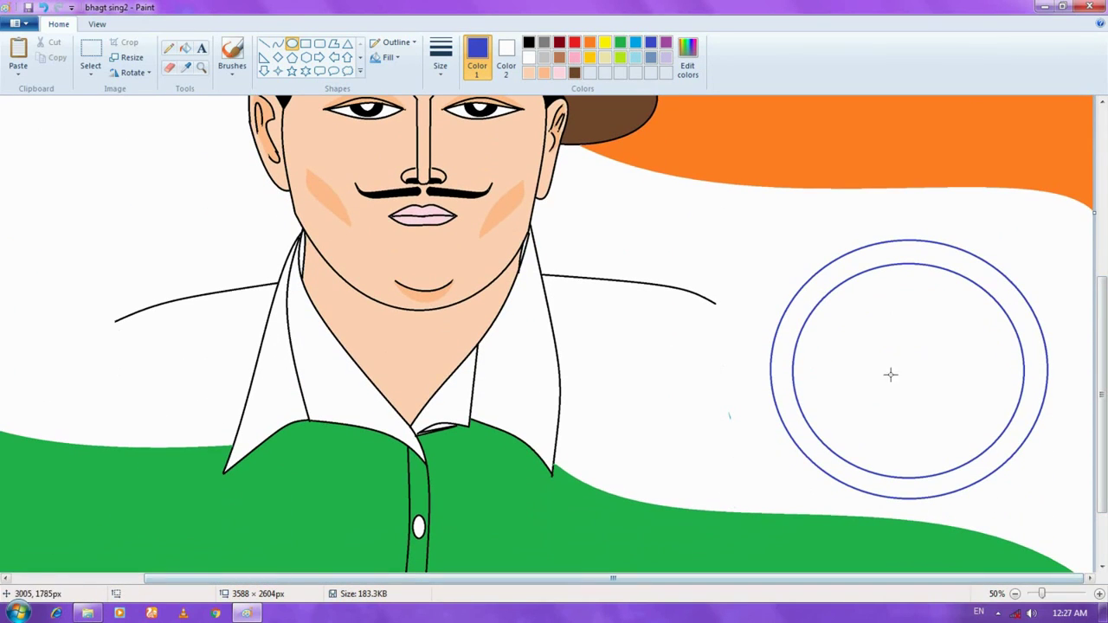
mouse_move(894, 354)
mouse_down()
mouse_move(936, 390)
mouse_move(905, 379)
mouse_up()
click(879, 311)
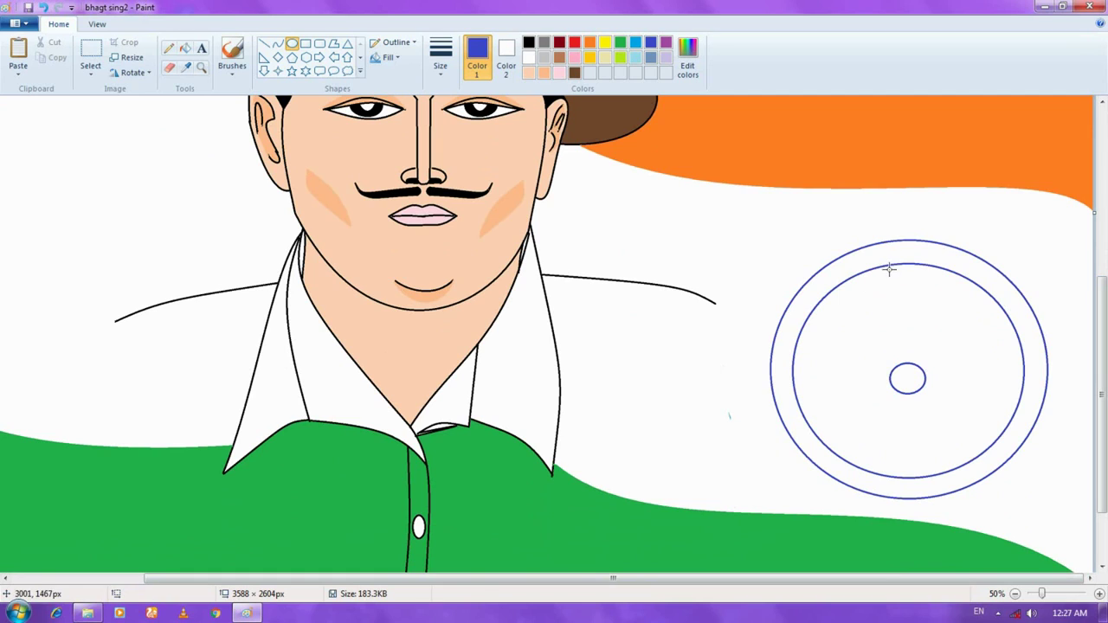
Draw a diamond-shaped spoke with straight blue lines from the inner circle down to the hub.
click(264, 43)
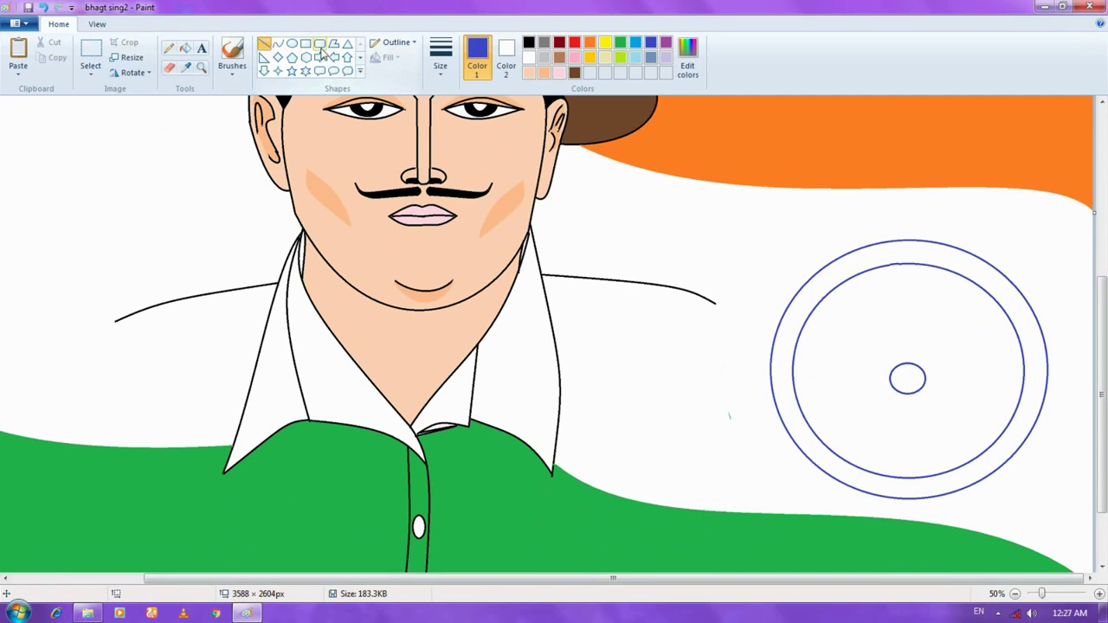
click(334, 43)
click(265, 44)
mouse_move(909, 263)
mouse_down()
mouse_move(918, 302)
mouse_move(908, 351)
mouse_up()
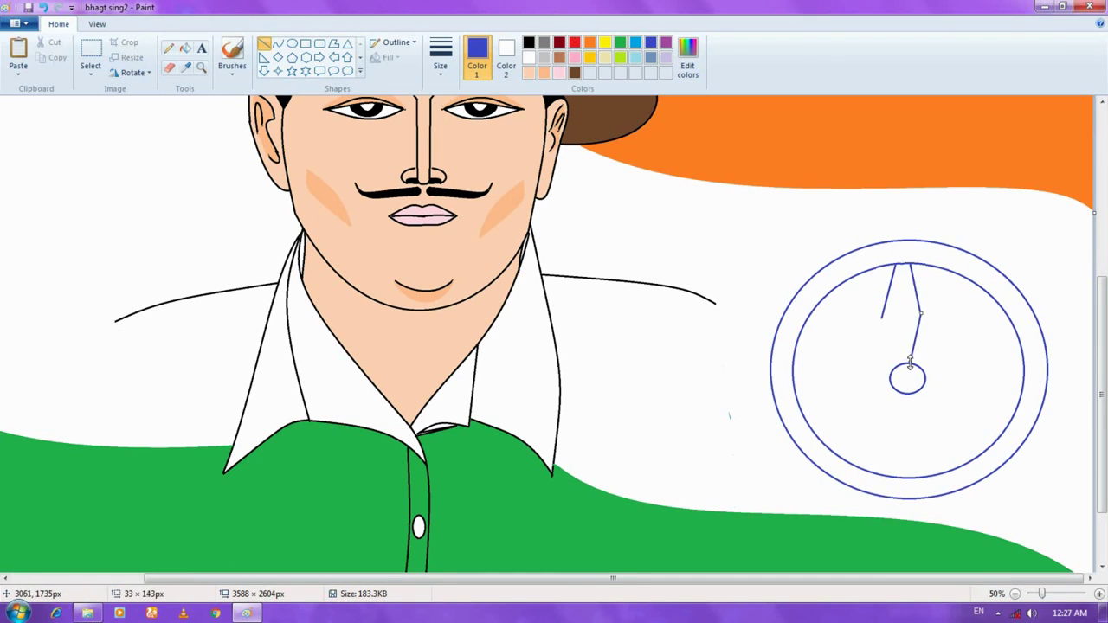
drag(881, 313, 899, 359)
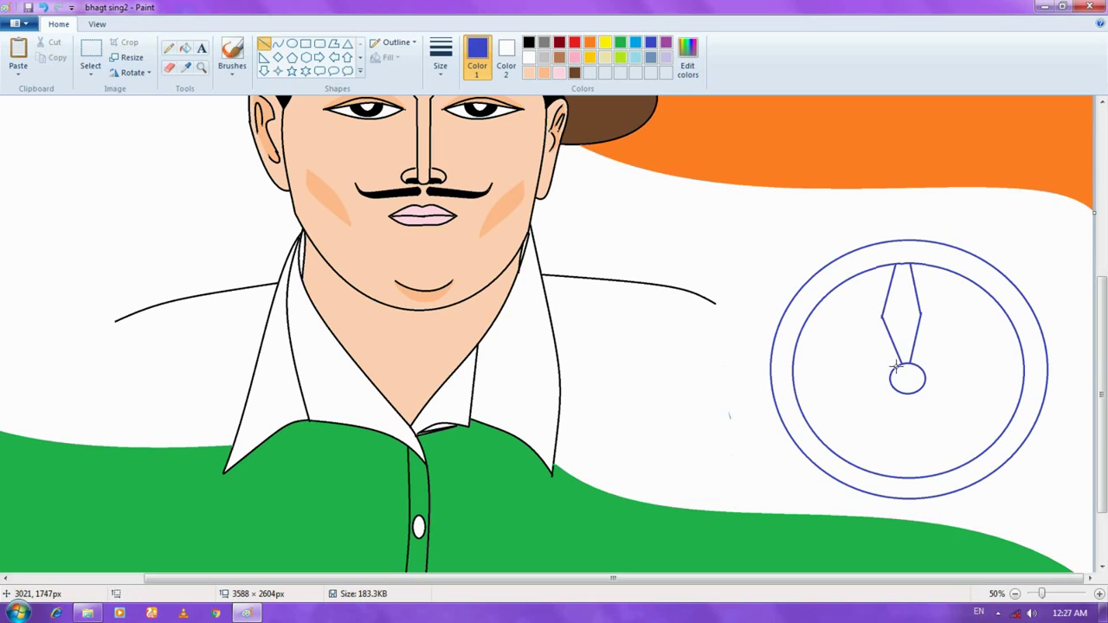
Try to duplicate the upper spoke as a vertically flipped copy placed below the hub.
click(91, 57)
drag(844, 227, 942, 388)
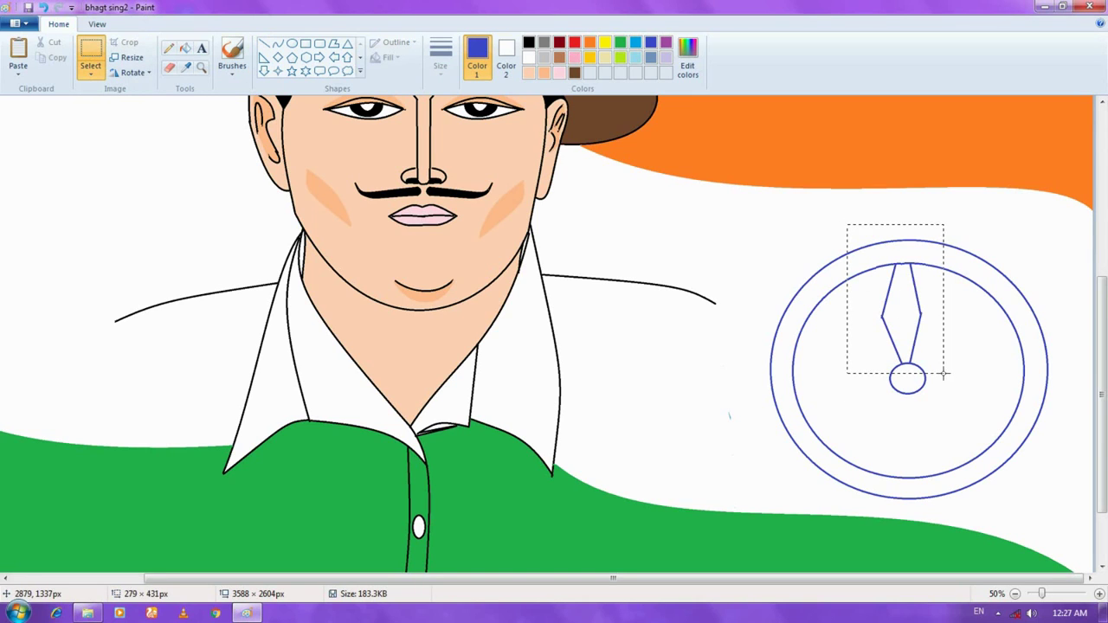
right_click(886, 307)
click(909, 325)
right_click(761, 240)
click(788, 269)
drag(59, 201, 912, 467)
right_click(838, 332)
click(880, 450)
click(989, 497)
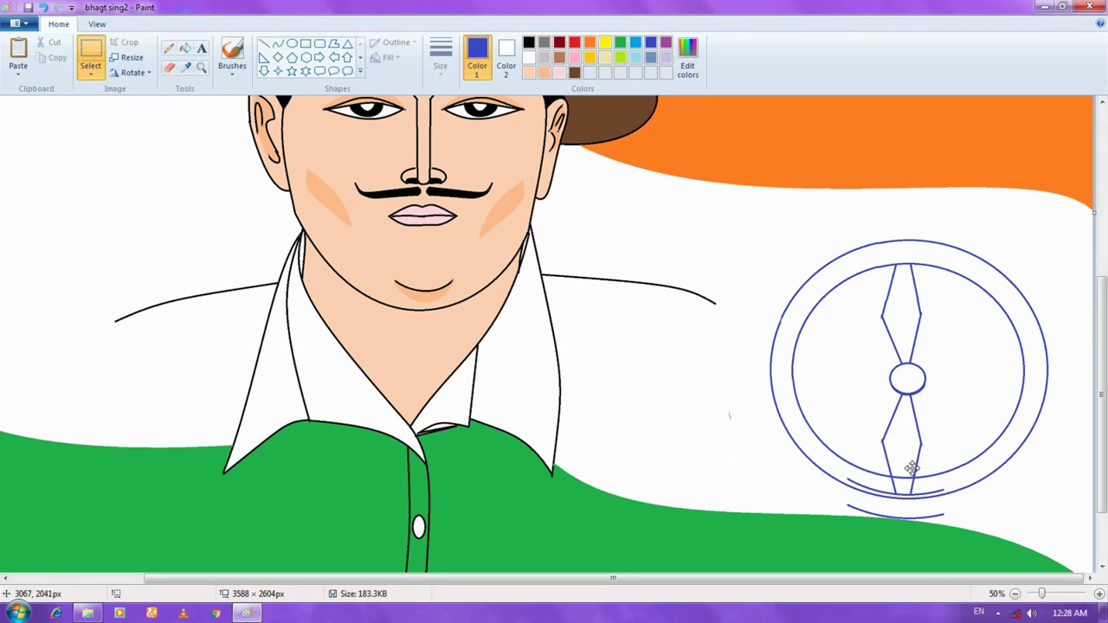
key(Delete)
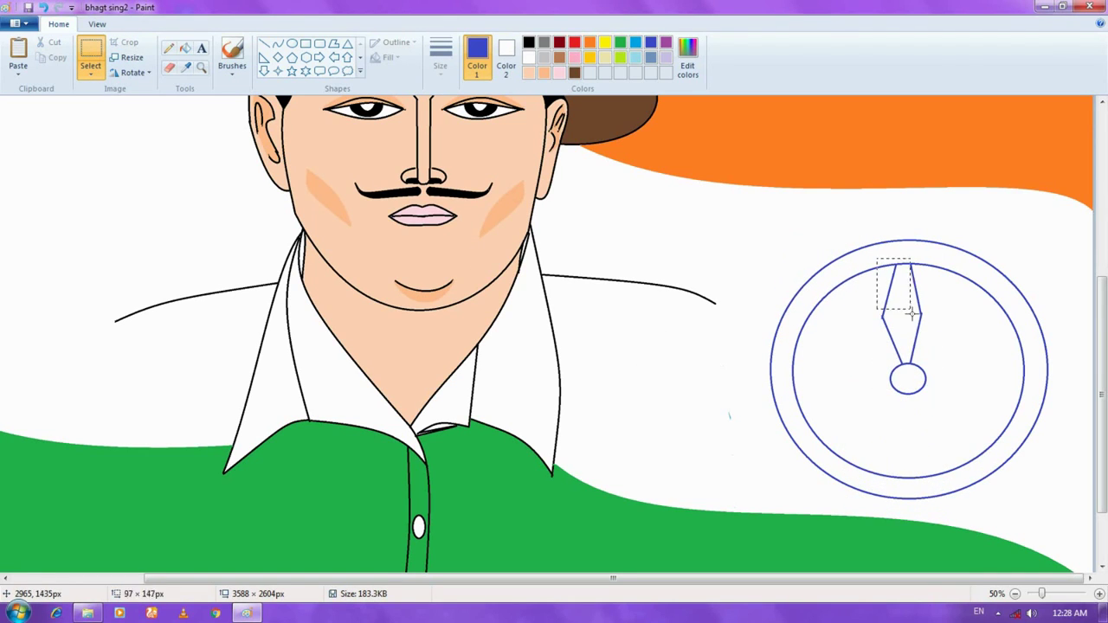
Try to duplicate the upper spoke more tightly cropped and rotate the copy into place beside the hub.
drag(911, 314, 925, 370)
right_click(906, 347)
click(933, 370)
right_click(838, 326)
click(869, 366)
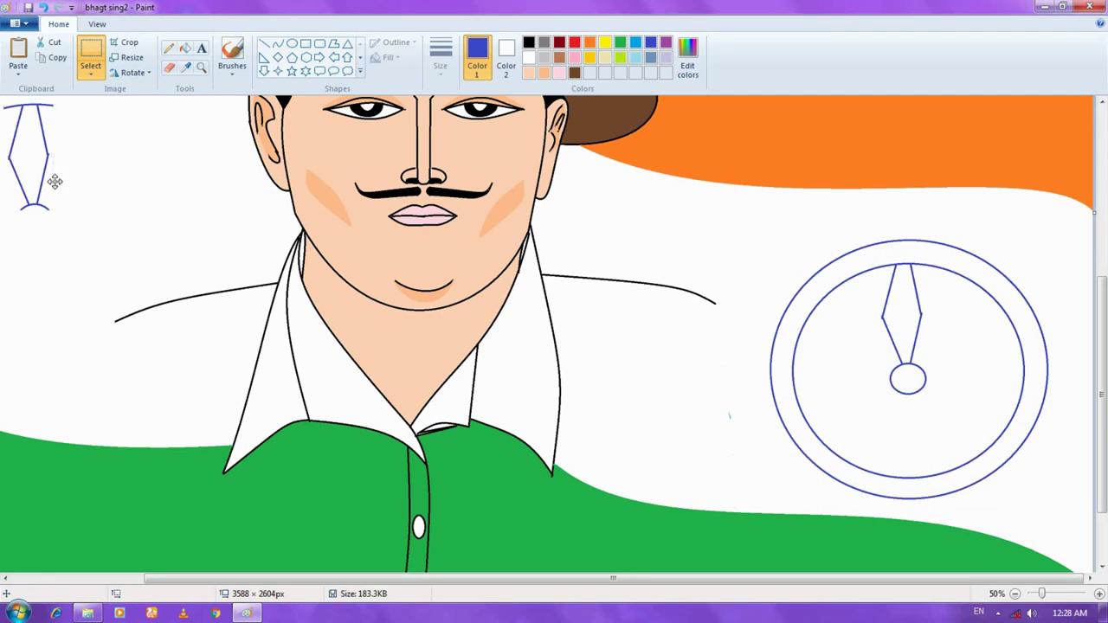
right_click(846, 349)
drag(54, 181, 998, 385)
mouse_move(905, 463)
click(1004, 463)
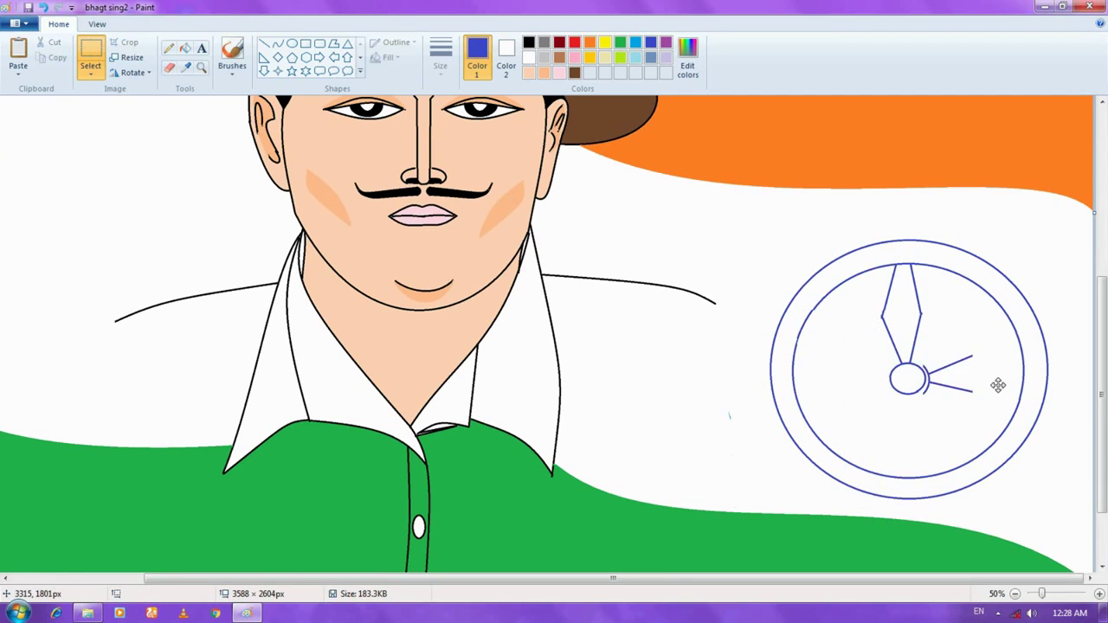
key(Delete)
Draw the seven remaining diamond-shaped spokes around the hub with straight blue lines.
click(264, 43)
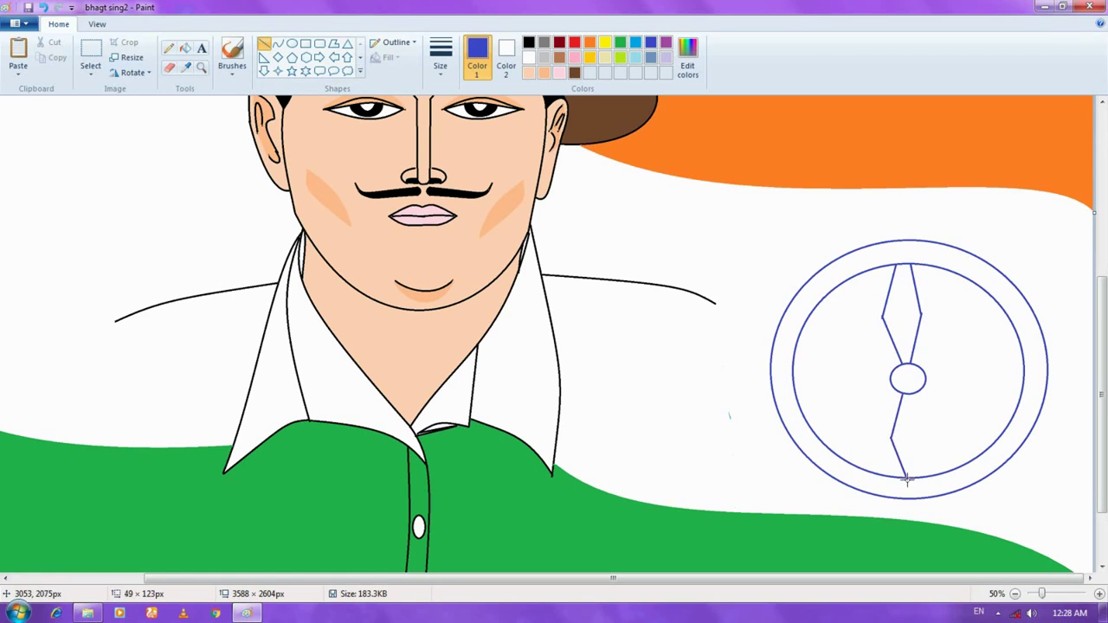
mouse_move(915, 394)
mouse_down()
mouse_move(929, 428)
mouse_move(920, 478)
mouse_up()
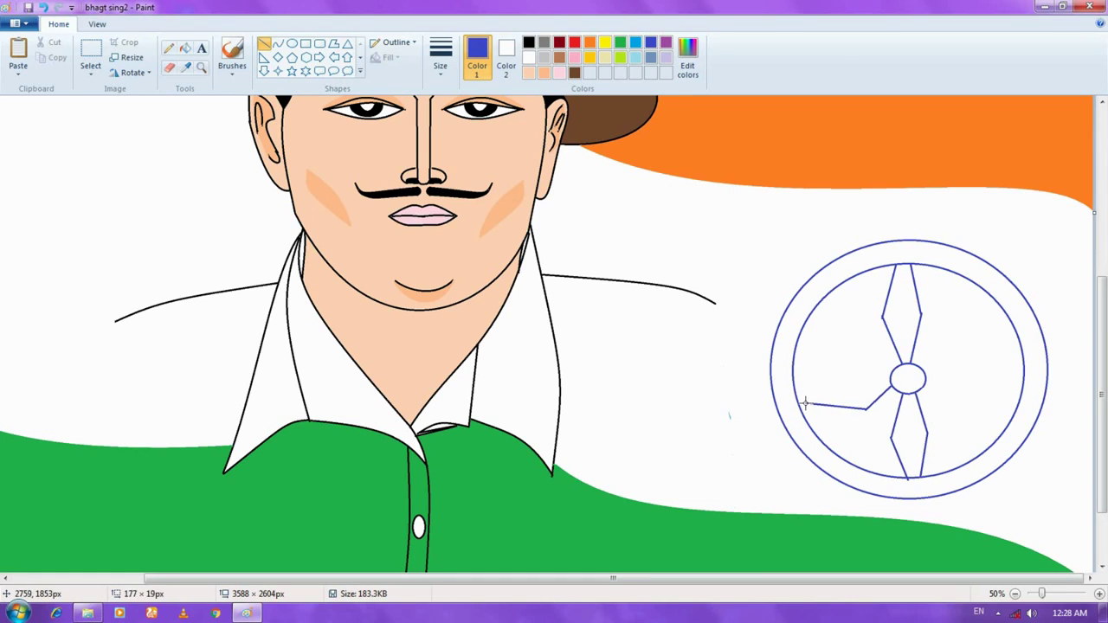
drag(805, 403, 844, 374)
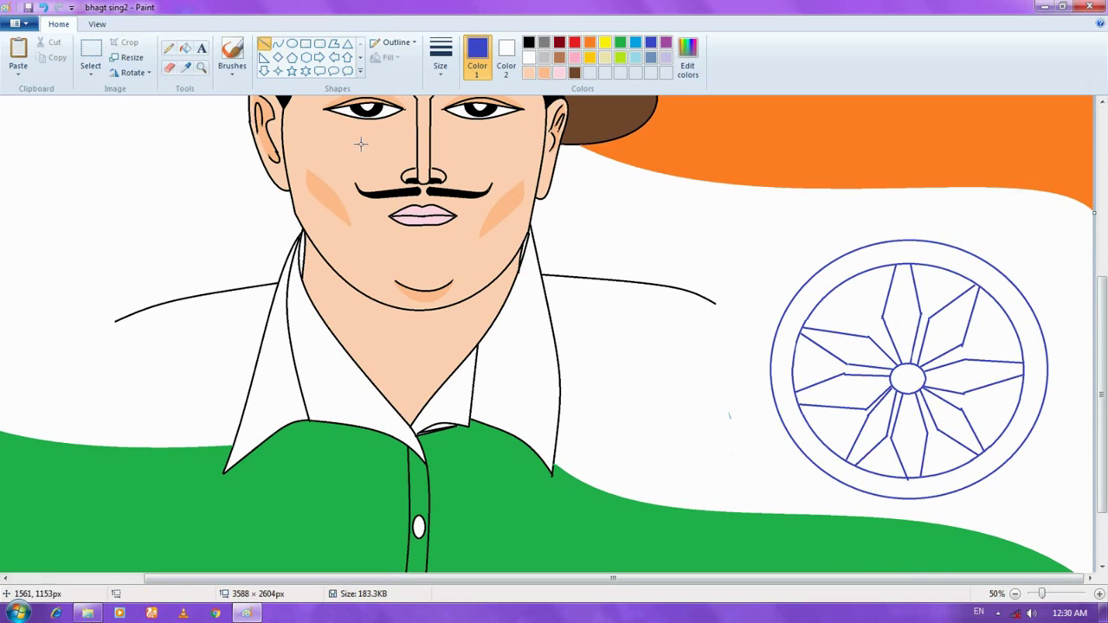
Fill the wheel's outer ring and its upper vertical spoke with blue.
click(184, 47)
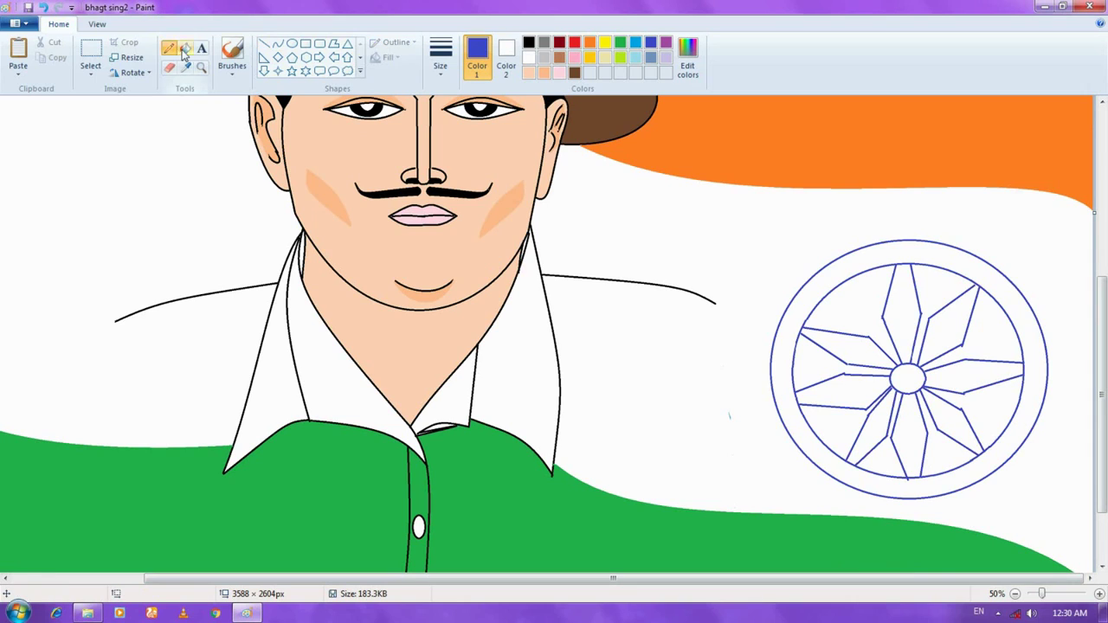
click(907, 256)
click(916, 321)
Try to fill the spokes on the wheel's right side with blue.
click(949, 344)
click(954, 374)
key(ctrl+z)
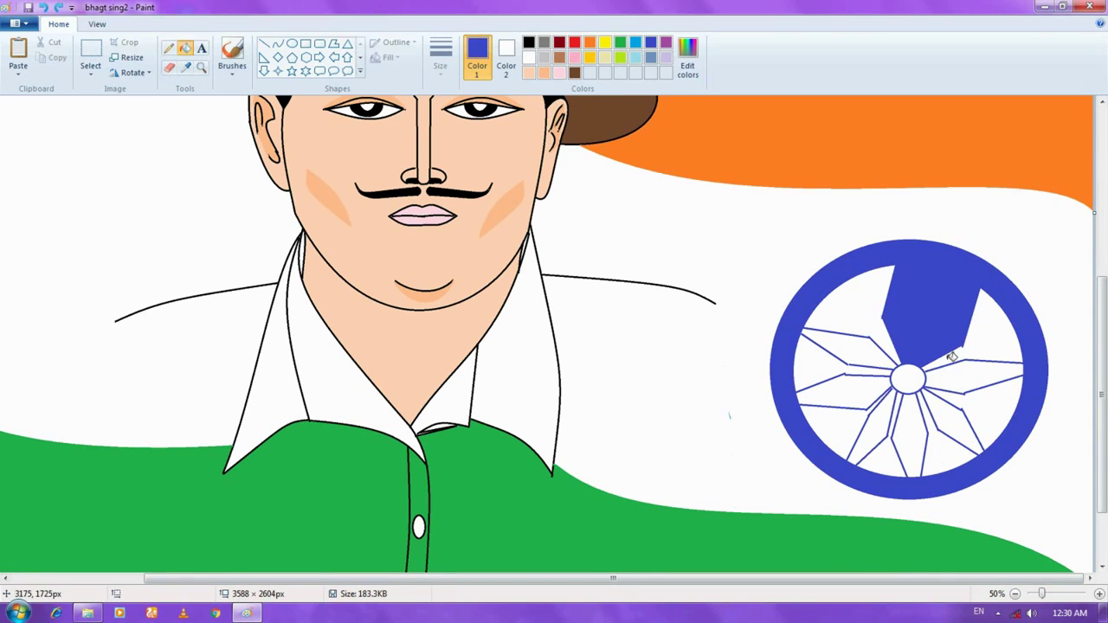
key(ctrl+z)
Try to fill the hub, the left-hand spokes and the lower spokes with blue.
click(909, 377)
click(876, 352)
click(870, 390)
key(ctrl+z)
click(916, 422)
click(949, 417)
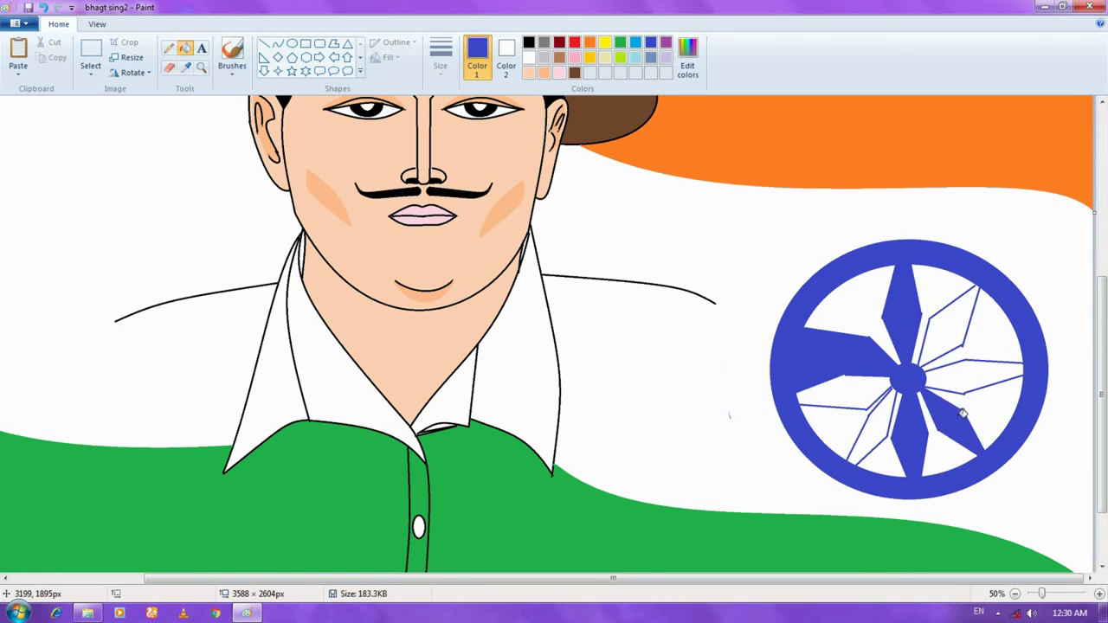
key(ctrl+z)
key(ctrl+z)
key(ctrl+z)
key(ctrl+z)
Close the small gaps in the outlines of the wheel's left-hand spokes with short blue lines.
click(1099, 595)
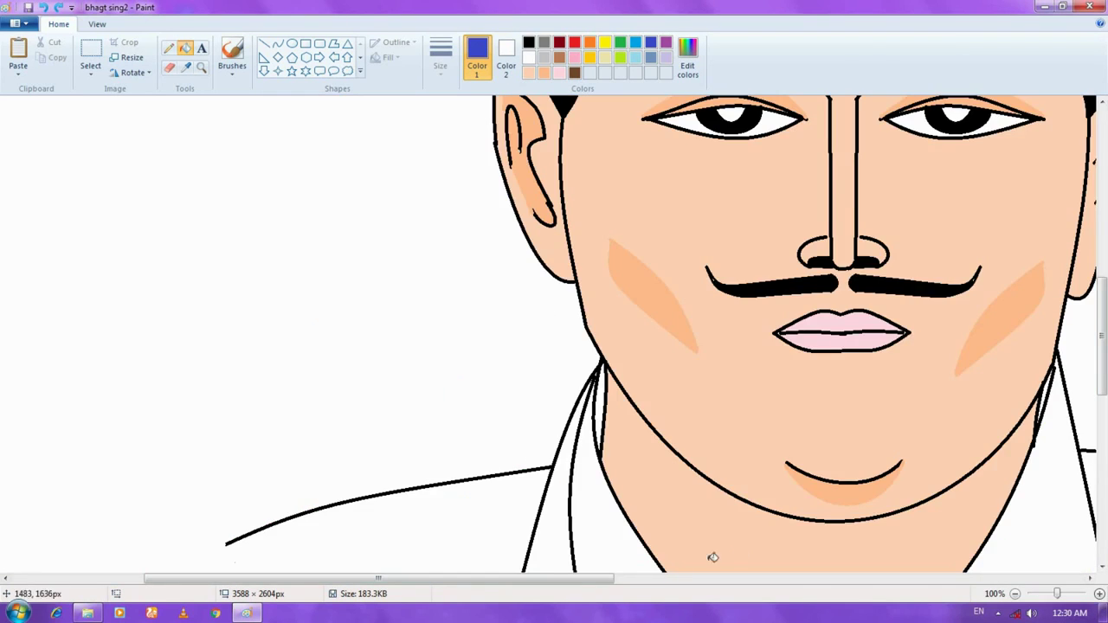
drag(608, 579, 1010, 584)
drag(1102, 335, 1102, 413)
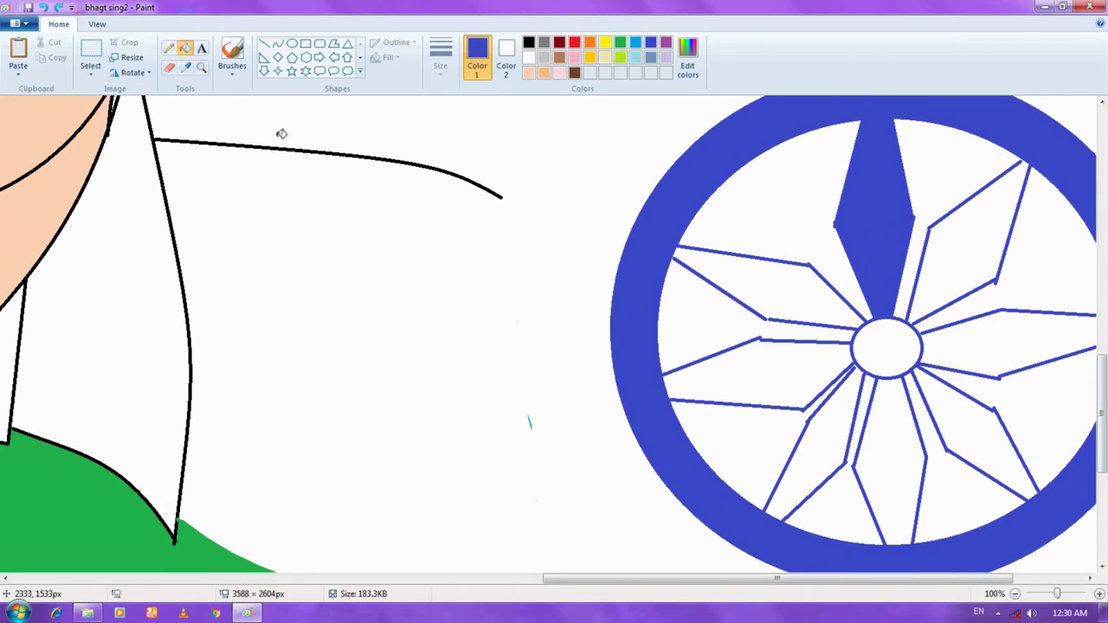
click(263, 43)
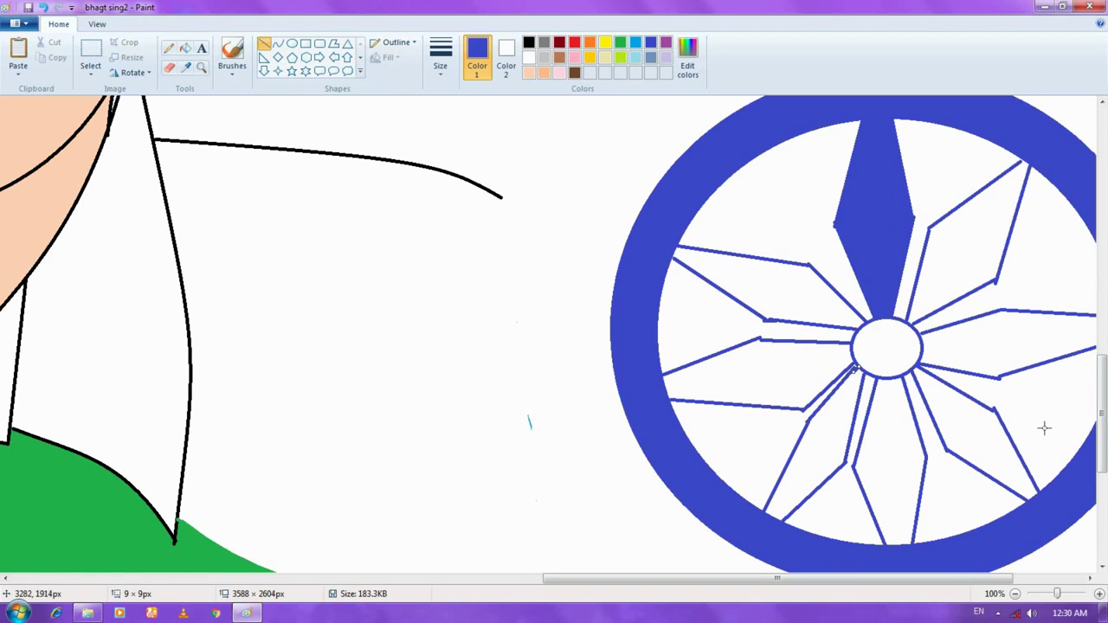
Fill the wheel's upper-left and left spokes with blue.
click(186, 49)
click(793, 304)
click(783, 372)
Try to fill the wheel's upper-right and right spokes with blue.
click(963, 251)
click(970, 340)
key(ctrl+z)
key(ctrl+z)
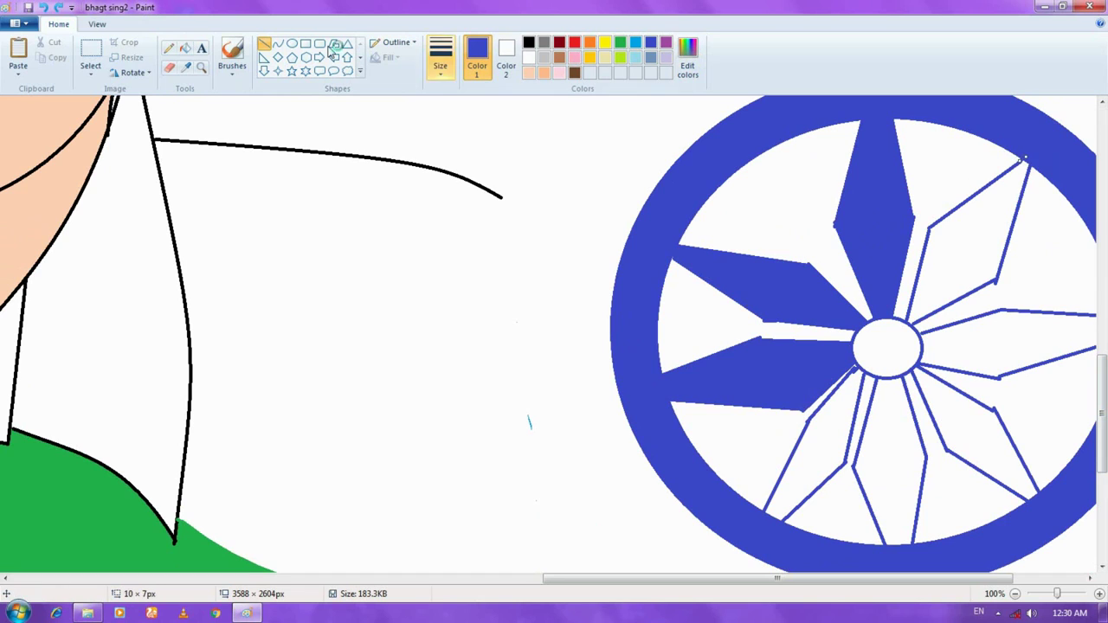
Fill the hub and the five remaining spokes with blue, then show the whole picture at 25% zoom.
click(914, 313)
click(977, 335)
click(894, 354)
click(897, 416)
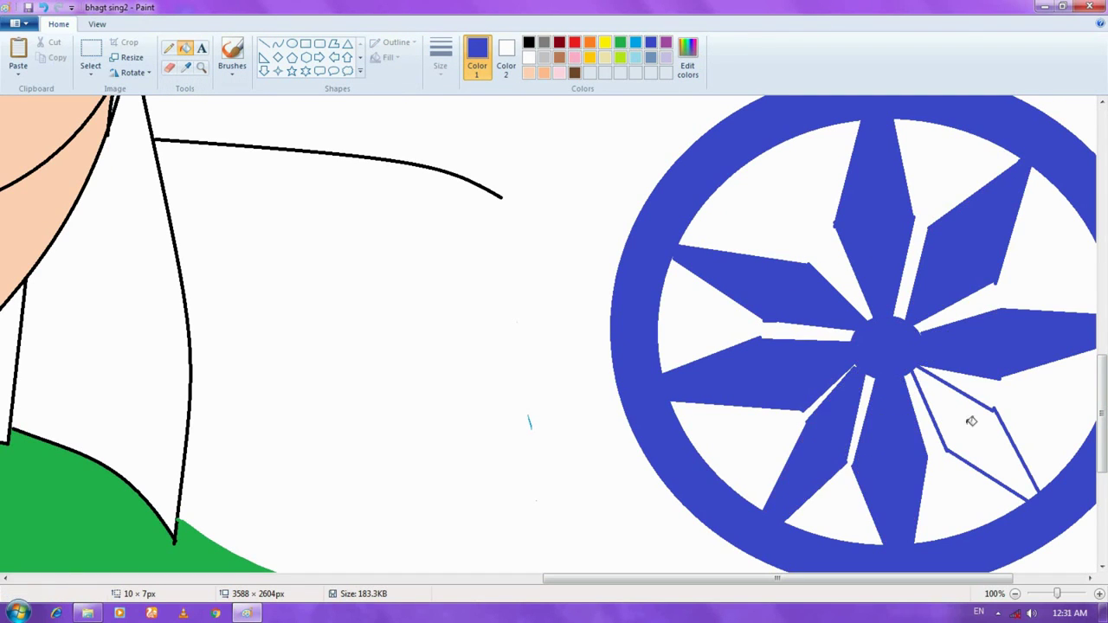
click(949, 505)
click(1015, 594)
drag(1105, 407, 1106, 337)
click(1014, 594)
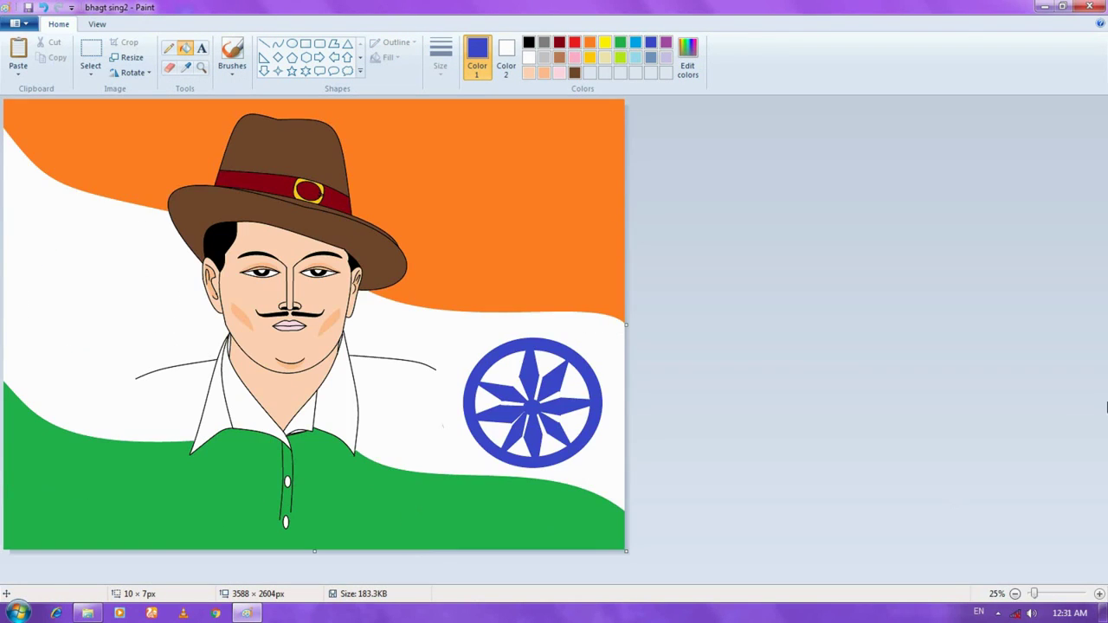